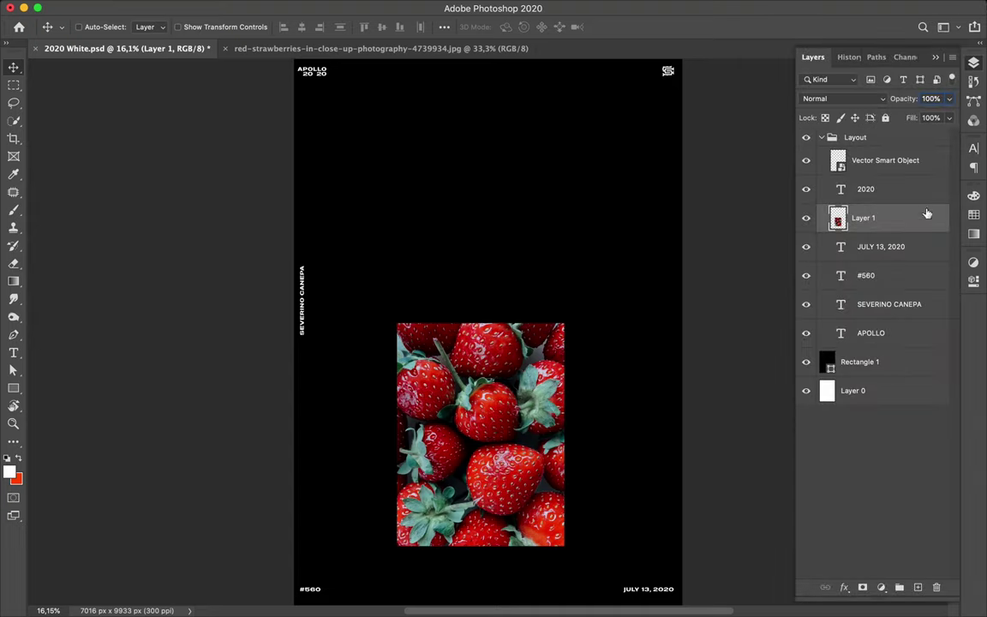
- Add a Gradient Map adjustment layer and move it above the strawberry photo
{"action": "left_click", "coordinate": [883, 361]}
{"action": "left_click", "coordinate": [881, 587]}
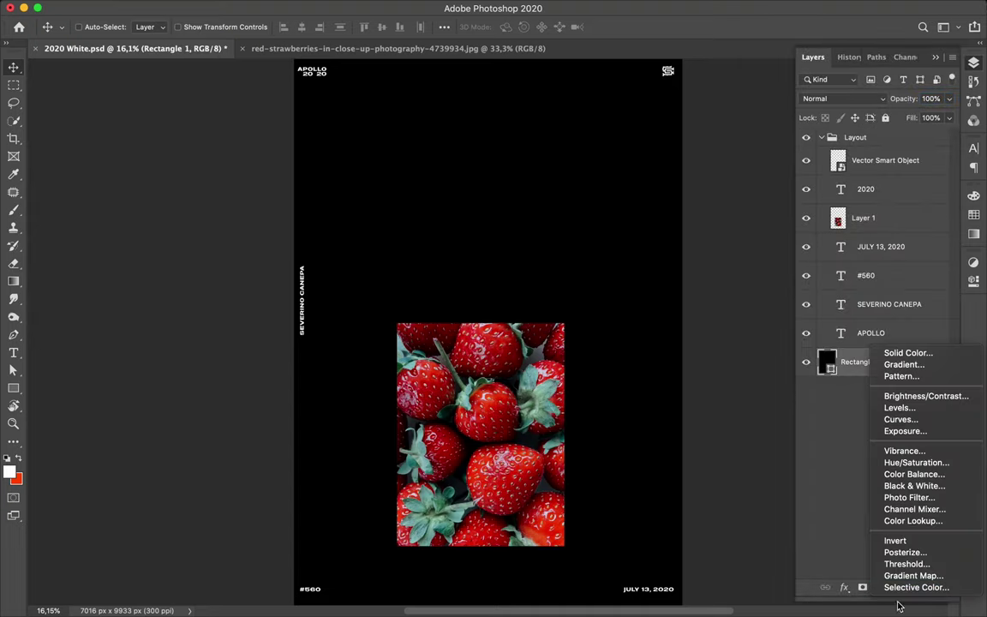
{"action": "left_click", "coordinate": [904, 587]}
{"action": "left_click", "coordinate": [780, 310]}
{"action": "left_click", "coordinate": [973, 63]}
{"action": "left_click", "coordinate": [405, 146]}
{"action": "left_click_drag", "start_coordinate": [851, 362], "coordinate": [854, 219]}
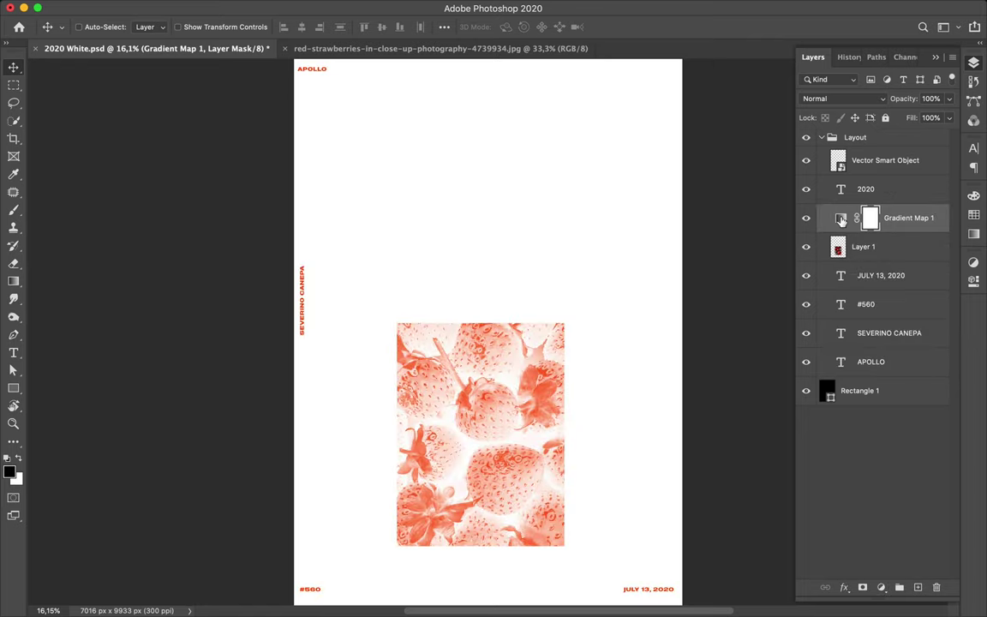
- Set the gradient stops to red and blue, then swap them so it runs blue to red
{"action": "left_click", "coordinate": [973, 281]}
{"action": "left_click", "coordinate": [807, 304]}
{"action": "double_click", "coordinate": [155, 343]}
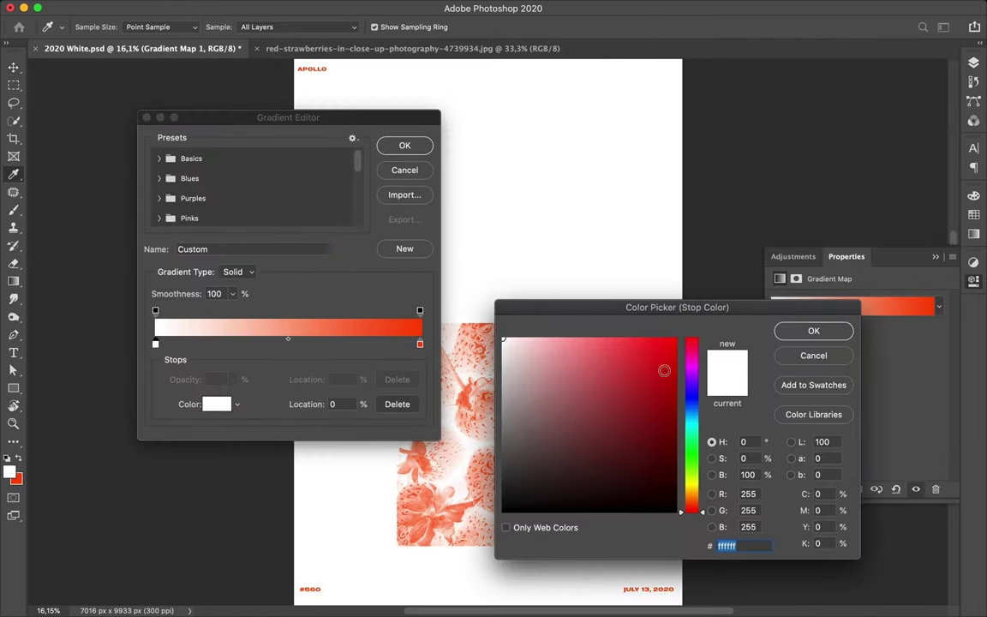
{"action": "left_click", "coordinate": [665, 340]}
{"action": "left_click", "coordinate": [813, 331]}
{"action": "double_click", "coordinate": [420, 344]}
{"action": "left_click", "coordinate": [696, 399]}
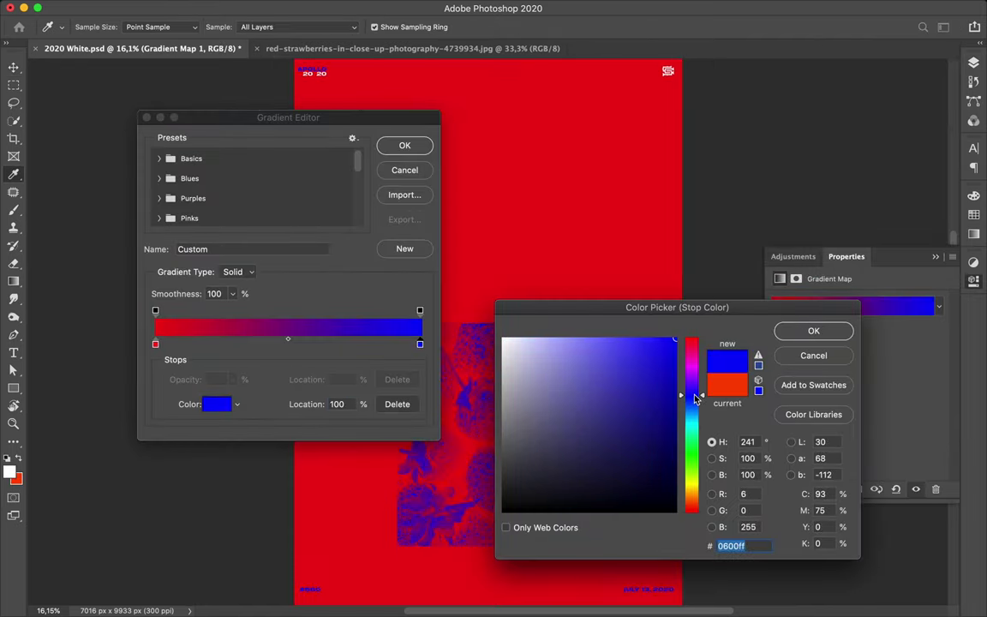
{"action": "left_click", "coordinate": [813, 331]}
{"action": "left_click_drag", "start_coordinate": [420, 343], "coordinate": [227, 344]}
{"action": "left_click_drag", "start_coordinate": [155, 344], "coordinate": [443, 344]}
{"action": "left_click_drag", "start_coordinate": [227, 344], "coordinate": [147, 344]}
- Make the right stop pure red ff0000 and the left stop a darker indigo
{"action": "double_click", "coordinate": [420, 345]}
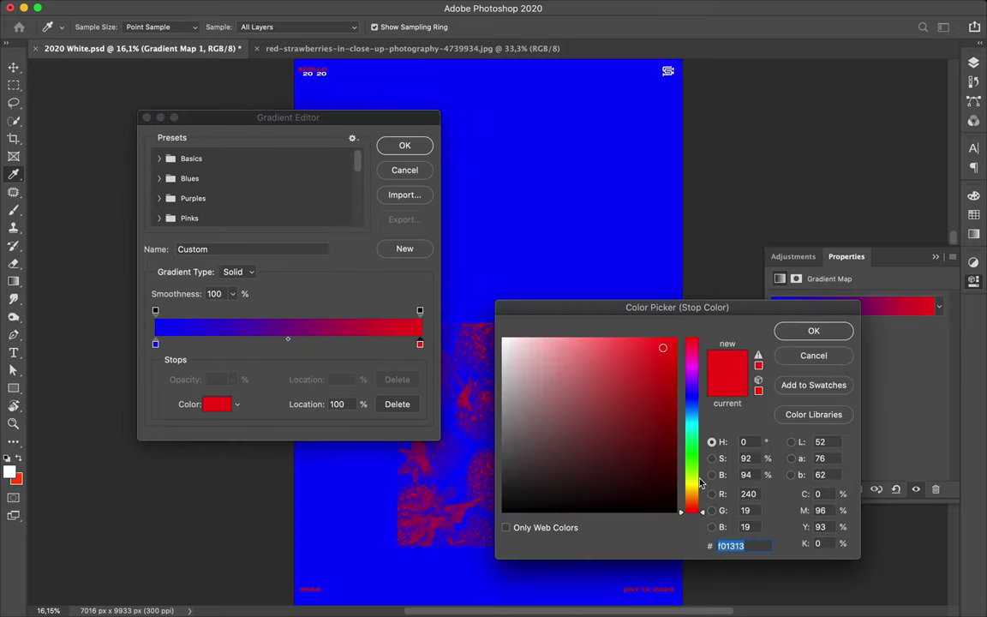
{"action": "type", "text": "ff0000"}
{"action": "key", "text": "Return"}
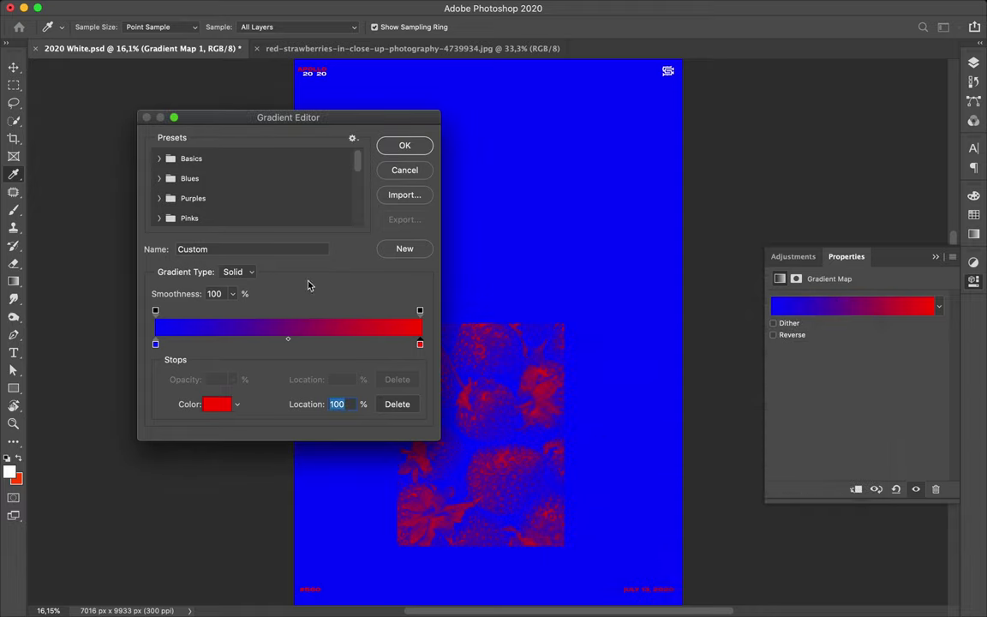
{"action": "double_click", "coordinate": [155, 343]}
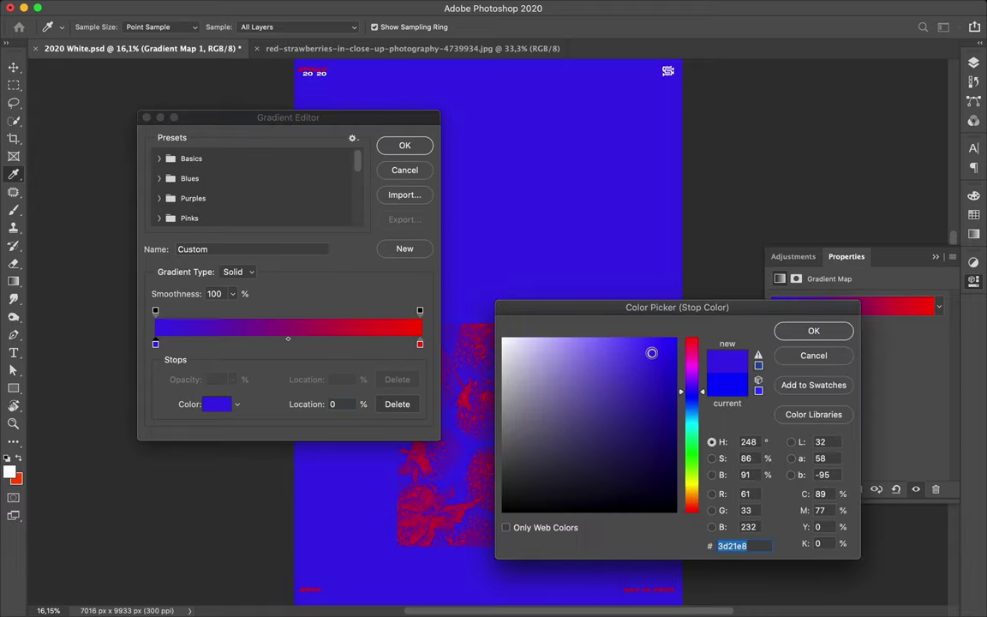
{"action": "left_click", "coordinate": [650, 408]}
{"action": "left_click", "coordinate": [813, 332]}
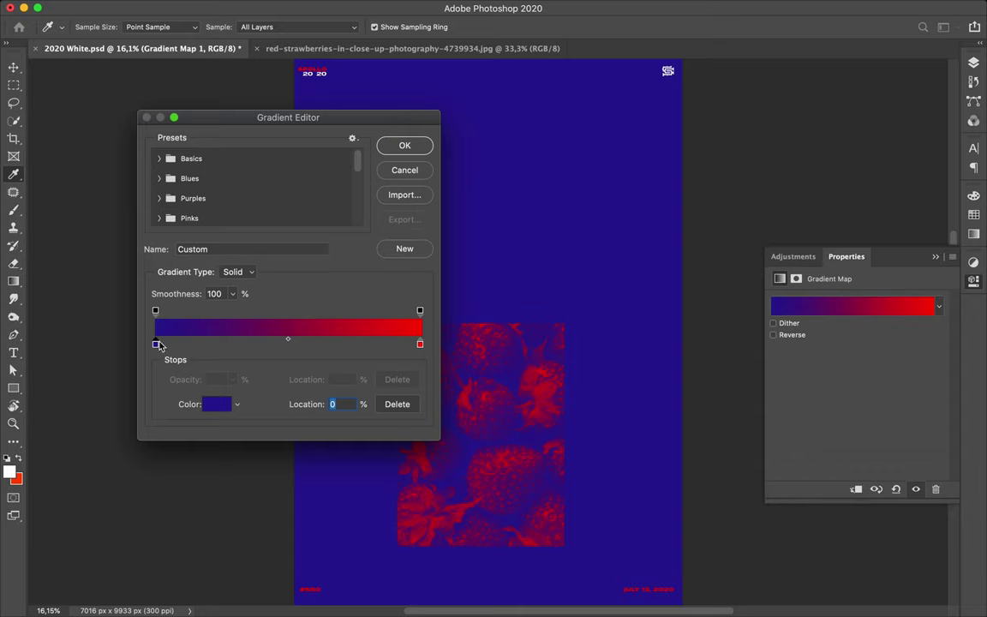
- Apply the indigo-to-red gradient and hide the Gradient Map 1 layer
{"action": "left_click", "coordinate": [405, 145]}
{"action": "left_click", "coordinate": [974, 62]}
{"action": "left_click", "coordinate": [805, 218]}
{"action": "left_click", "coordinate": [863, 587]}
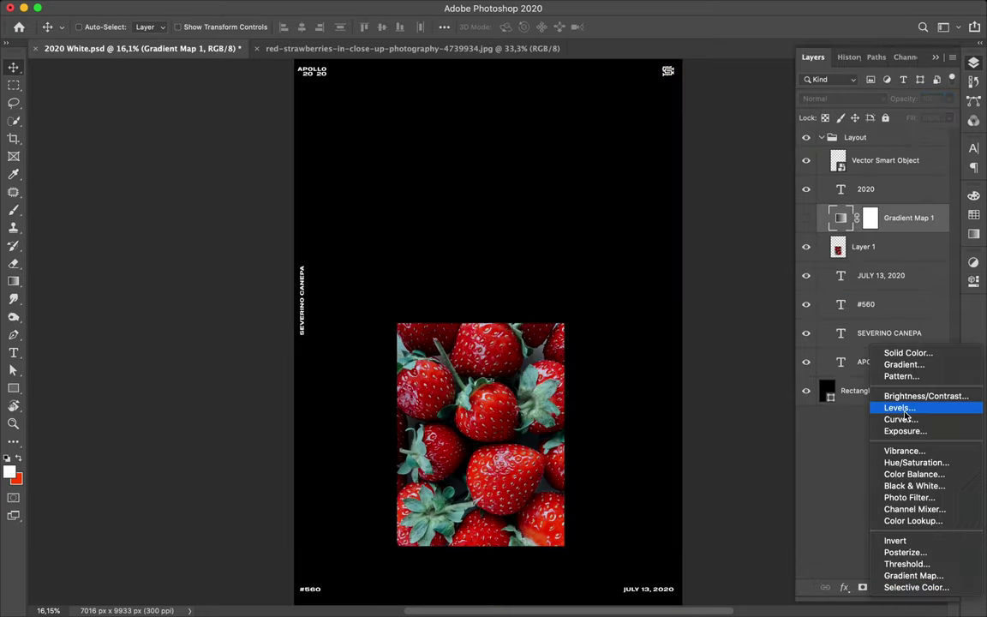
- Add a second gradient map and give its left stop a dark red colour
{"action": "left_click", "coordinate": [914, 575]}
{"action": "left_click", "coordinate": [826, 307]}
{"action": "double_click", "coordinate": [155, 343]}
{"action": "left_click", "coordinate": [654, 456]}
{"action": "left_click", "coordinate": [814, 332]}
- Set the stops to magenta #ff00c6 and dark navy #0b1152, then apply the gradient
{"action": "double_click", "coordinate": [420, 343]}
{"action": "left_click", "coordinate": [675, 340]}
{"action": "left_click", "coordinate": [692, 361]}
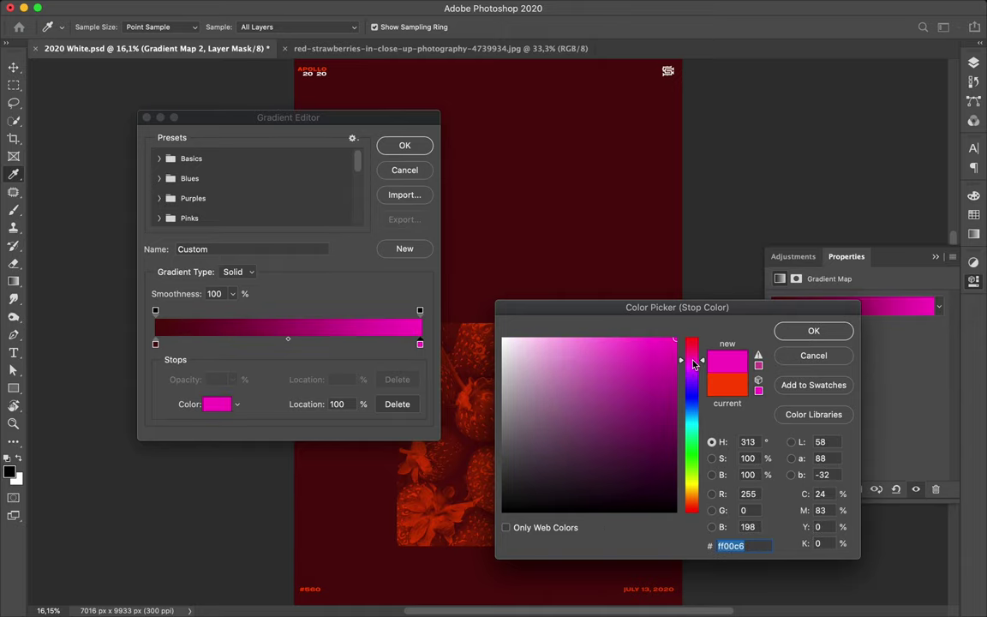
{"action": "left_click", "coordinate": [813, 331]}
{"action": "double_click", "coordinate": [156, 343]}
{"action": "left_click", "coordinate": [693, 400]}
{"action": "left_click", "coordinate": [806, 331]}
{"action": "left_click", "coordinate": [405, 145]}
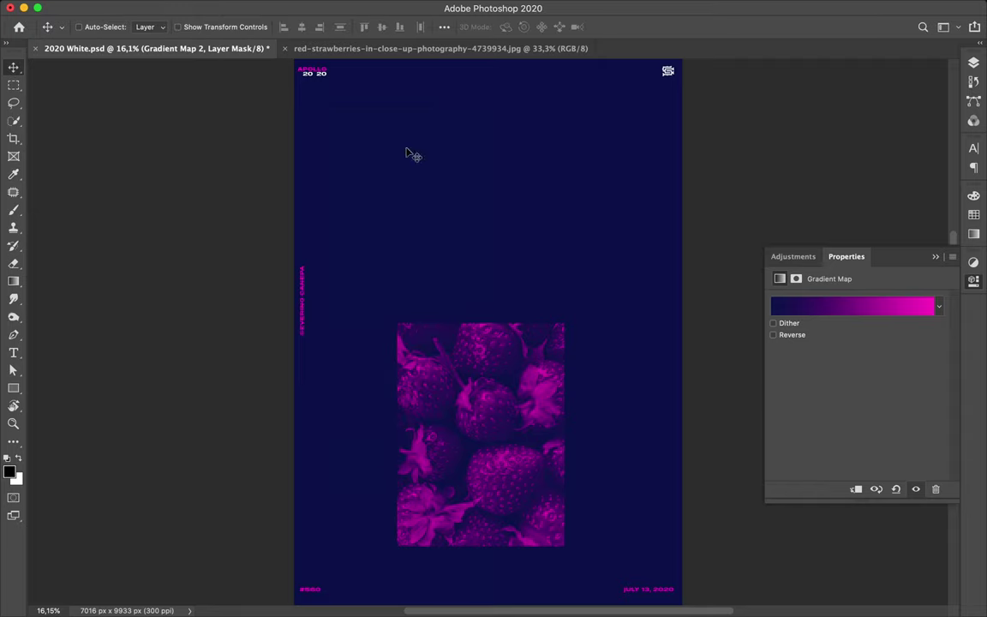
- Toggle Gradient Map 2 to compare, then delete the Gradient Map 1 layer
{"action": "left_click", "coordinate": [974, 63]}
{"action": "left_click", "coordinate": [806, 218]}
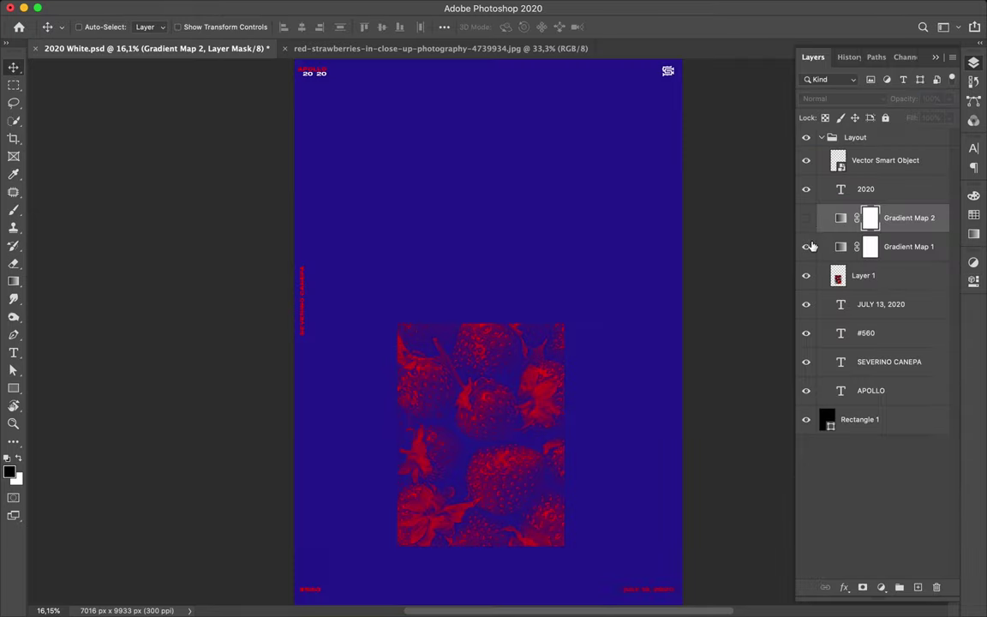
{"action": "left_click", "coordinate": [806, 217]}
{"action": "left_click", "coordinate": [899, 247]}
{"action": "key", "text": "Delete"}
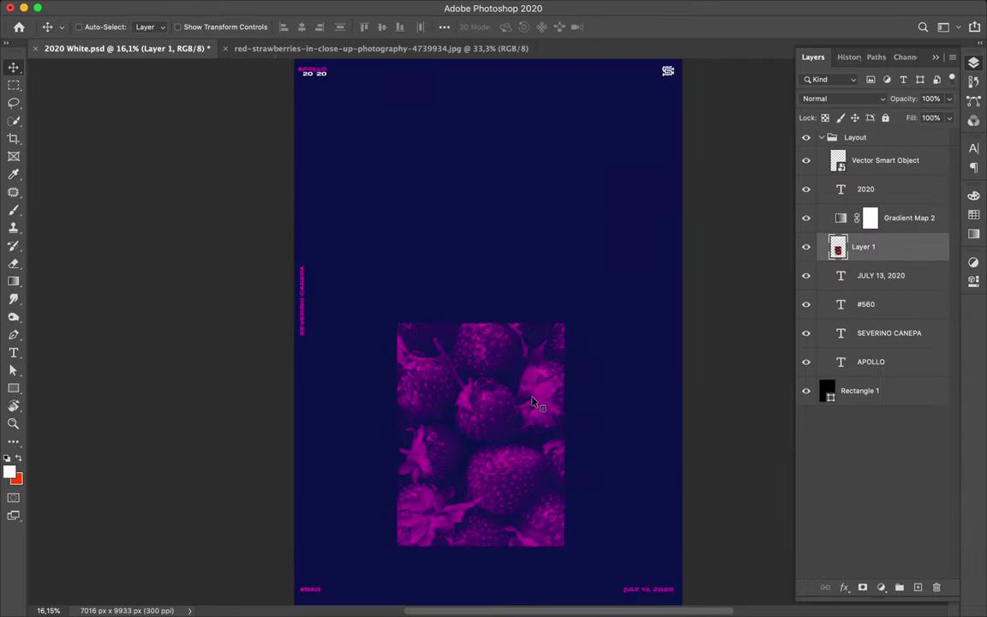
- Raise the strawberry photo, delete the 2020 text layer, and edit the heading to APOLLO 2020
{"action": "left_click_drag", "start_coordinate": [541, 396], "coordinate": [555, 311]}
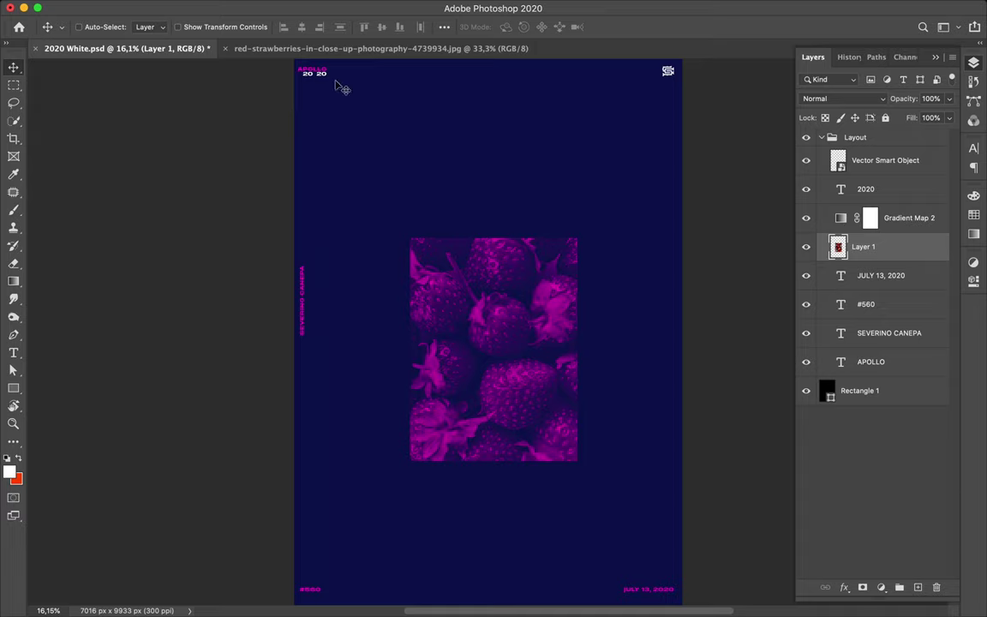
{"action": "left_click", "coordinate": [326, 77]}
{"action": "key", "text": "Delete"}
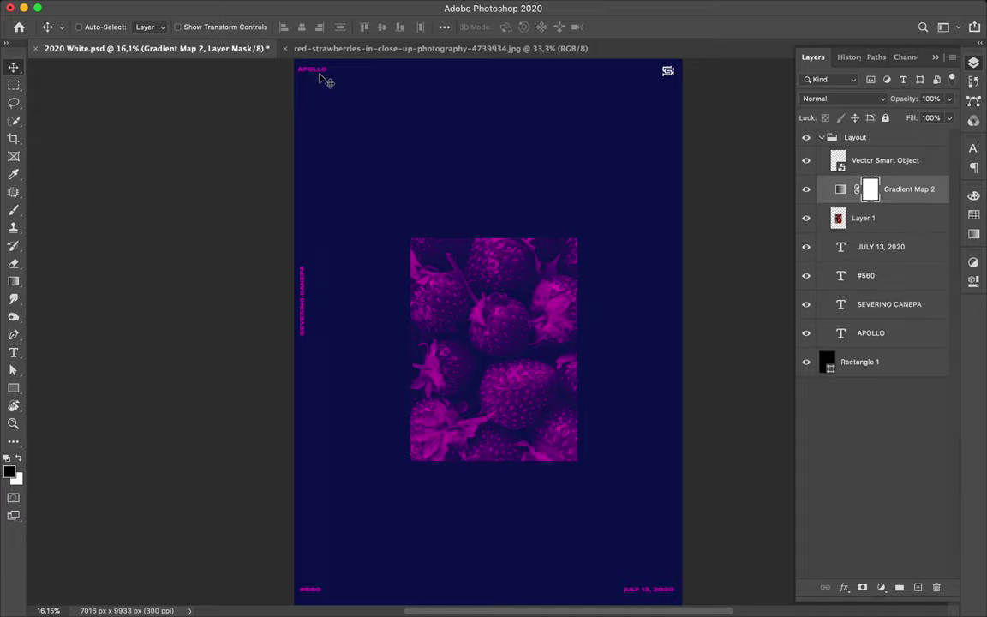
{"action": "double_click", "coordinate": [315, 71]}
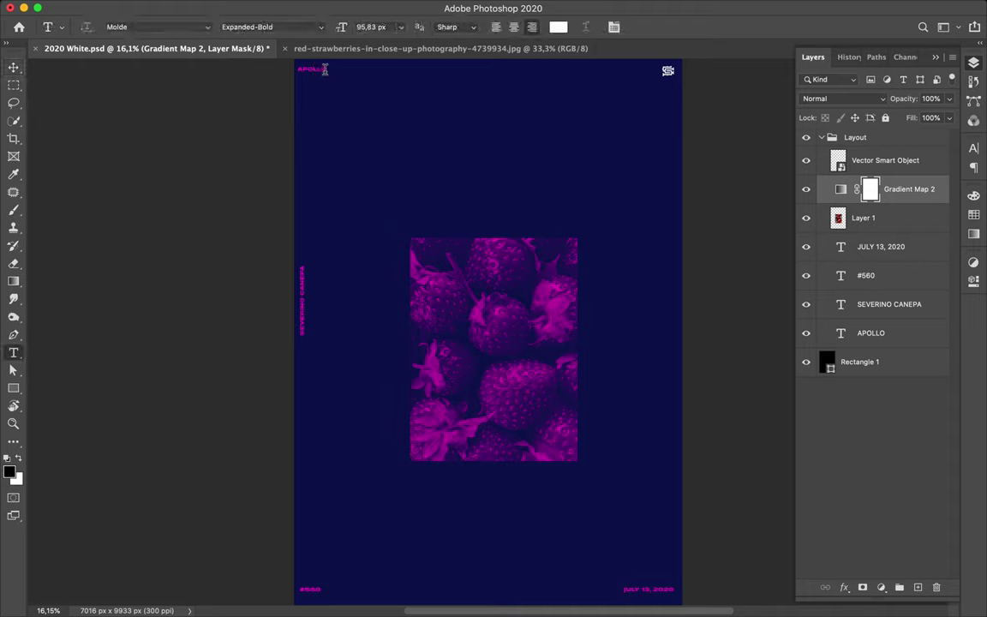
{"action": "left_click", "coordinate": [14, 68]}
- Shift the strawberry photo up and right, then marquee a thin strip across its top
{"action": "left_click", "coordinate": [488, 324], "text": "ctrl"}
{"action": "left_click_drag", "start_coordinate": [489, 324], "coordinate": [517, 274]}
{"action": "key", "text": "ctrl"}
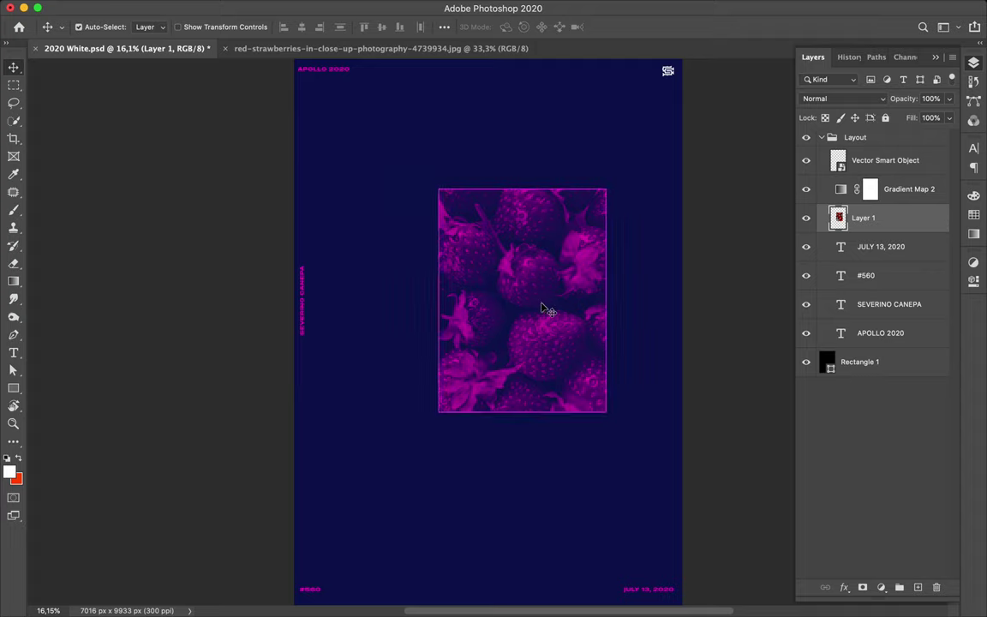
{"action": "key", "text": "m"}
{"action": "left_click_drag", "start_coordinate": [433, 213], "coordinate": [629, 221]}
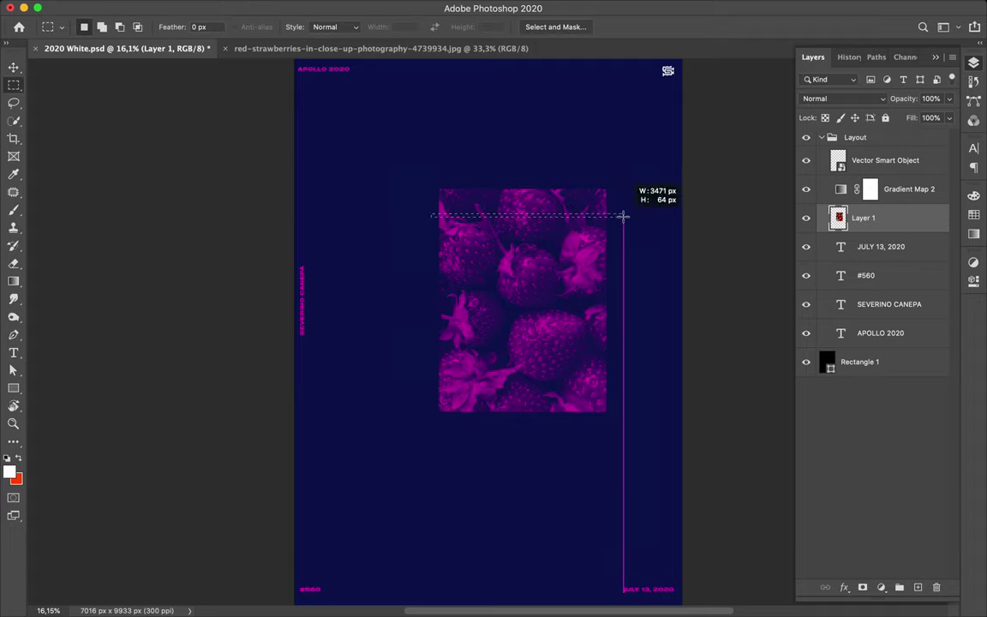
- Copy the strip to Layer 2 and group it with the photo as 'Strawberry'
{"action": "key", "text": "ctrl+shift+alt+n"}
{"action": "left_click", "coordinate": [864, 247], "text": "shift"}
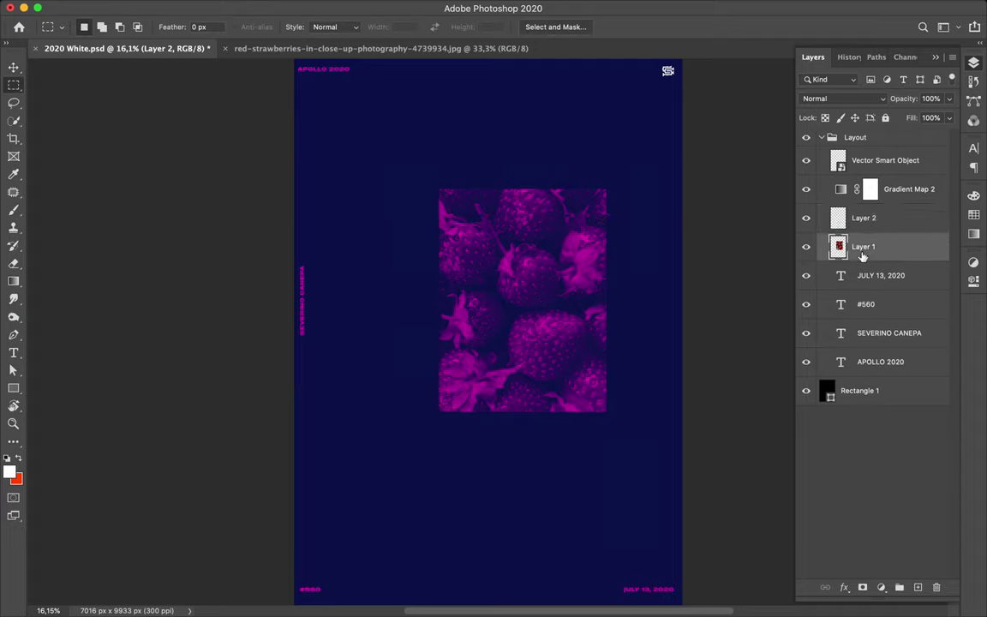
{"action": "key", "text": "ctrl+g"}
{"action": "type", "text": "Strawbe"}
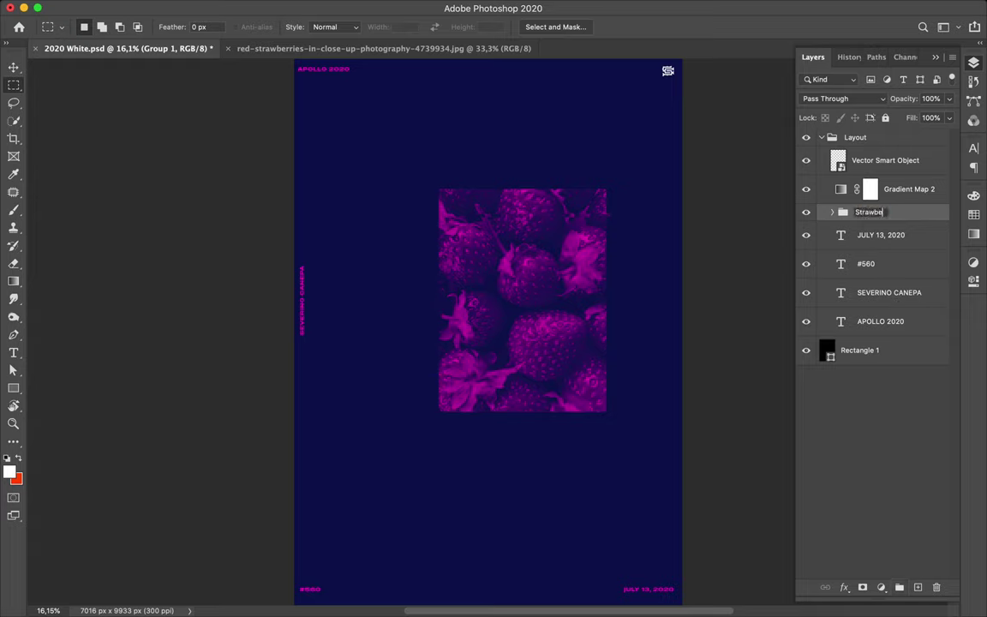
{"action": "type", "text": "rry"}
{"action": "key", "text": "Return"}
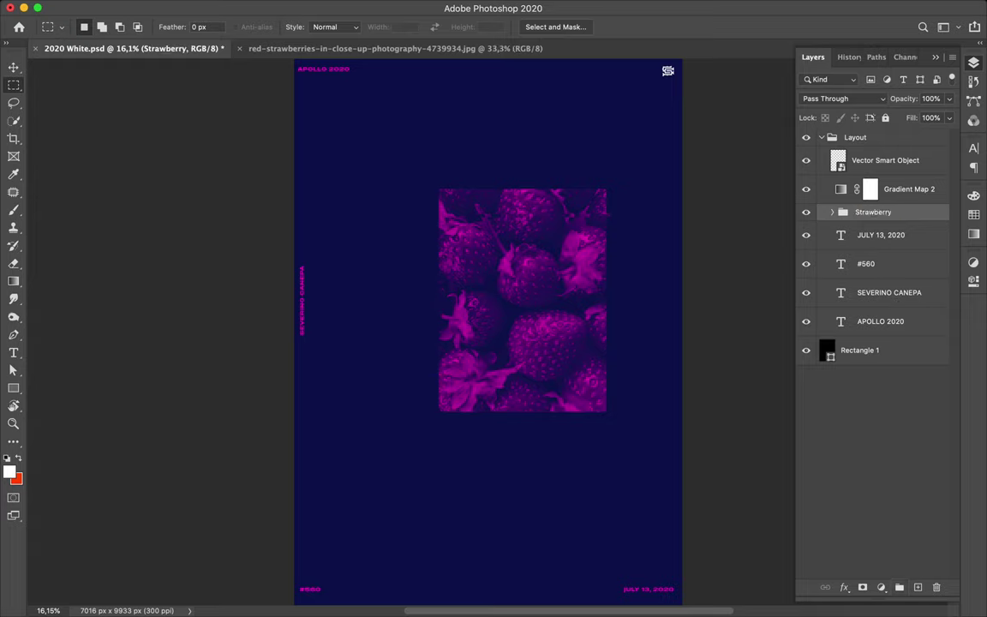
- Copy a thin strip across the photo top to a new layer and shift it right
{"action": "scroll", "coordinate": [487, 254], "scroll_direction": "up", "scroll_amount": 2}
{"action": "left_click_drag", "start_coordinate": [387, 177], "coordinate": [710, 167]}
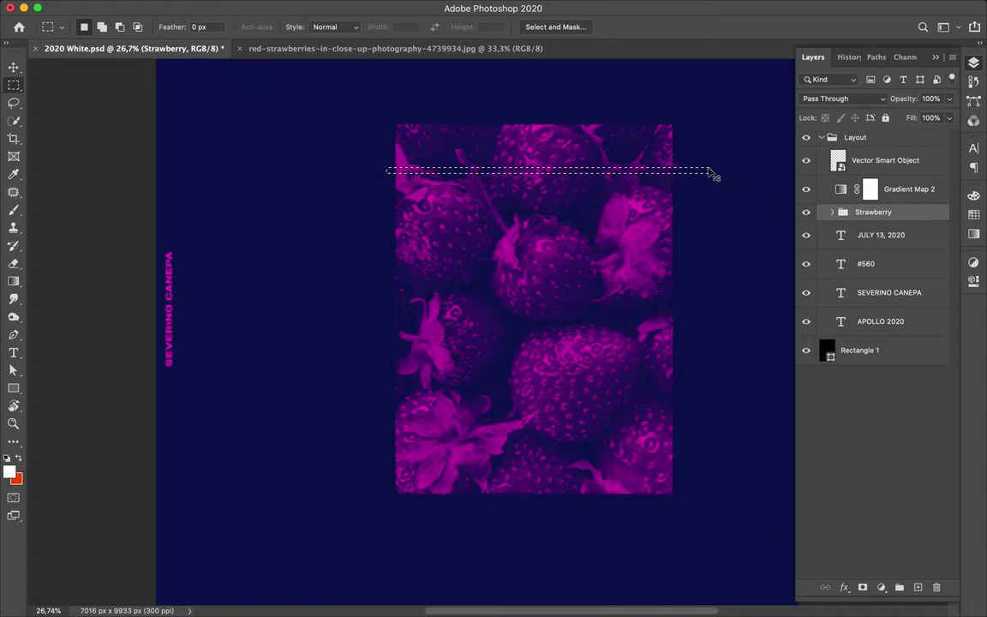
{"action": "left_click", "coordinate": [835, 213]}
{"action": "left_click", "coordinate": [857, 260]}
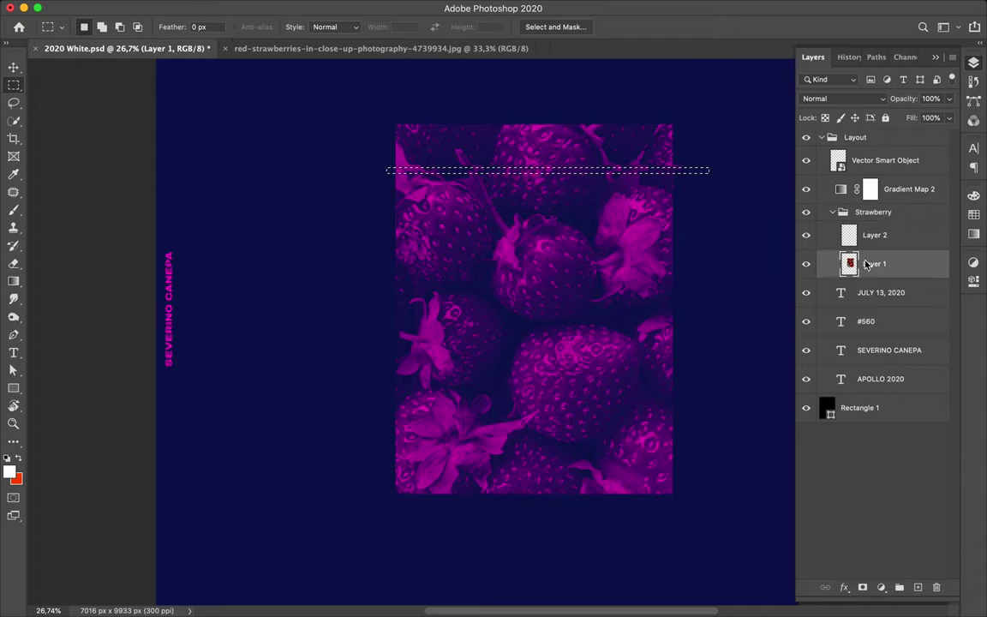
{"action": "key", "text": "ctrl+j"}
{"action": "key", "text": "v"}
{"action": "left_click_drag", "start_coordinate": [597, 176], "coordinate": [619, 176]}
- Copy another thin strip near the photo top and nudge it right
{"action": "left_click", "coordinate": [874, 292]}
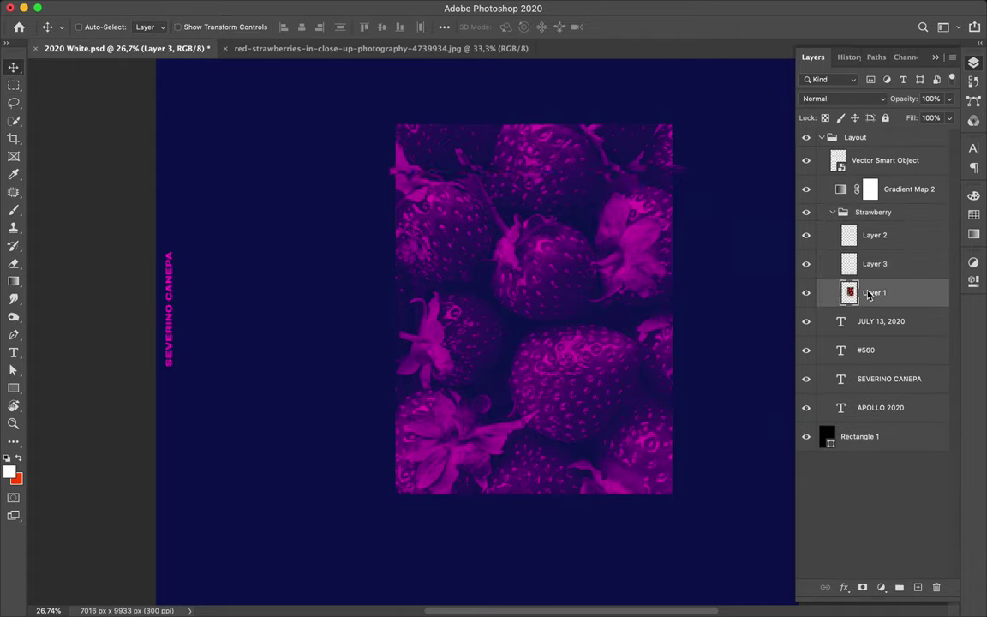
{"action": "key", "text": "m"}
{"action": "left_click_drag", "start_coordinate": [523, 183], "coordinate": [676, 194]}
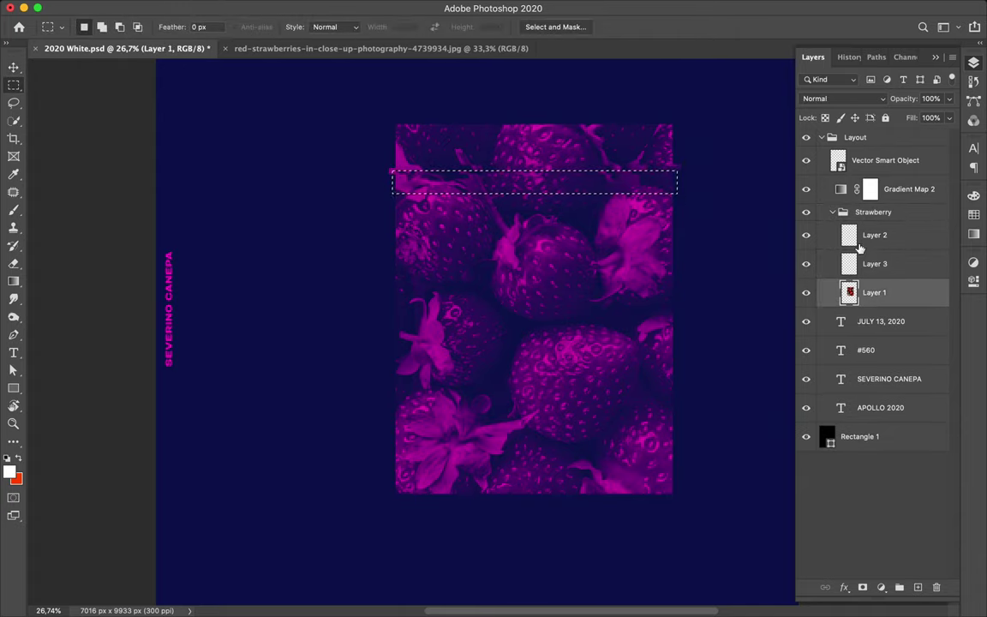
{"action": "key", "text": "ctrl+j"}
{"action": "key", "text": "v"}
{"action": "left_click_drag", "start_coordinate": [583, 188], "coordinate": [597, 186]}
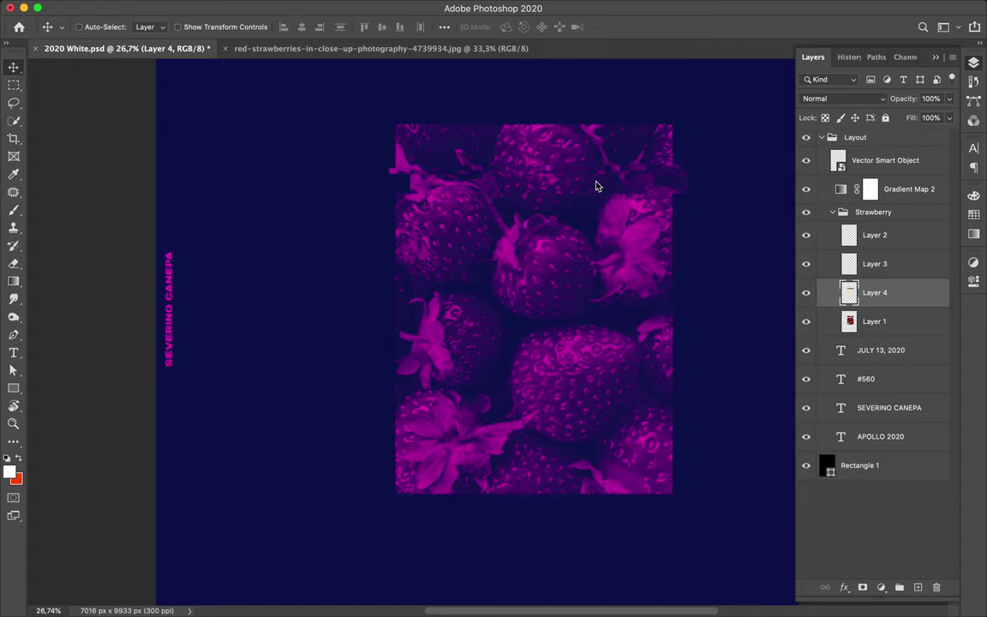
- Copy a thin strip along the photo bottom onto a new layer
{"action": "left_click", "coordinate": [868, 321]}
{"action": "key", "text": "m"}
{"action": "left_click_drag", "start_coordinate": [386, 480], "coordinate": [722, 501]}
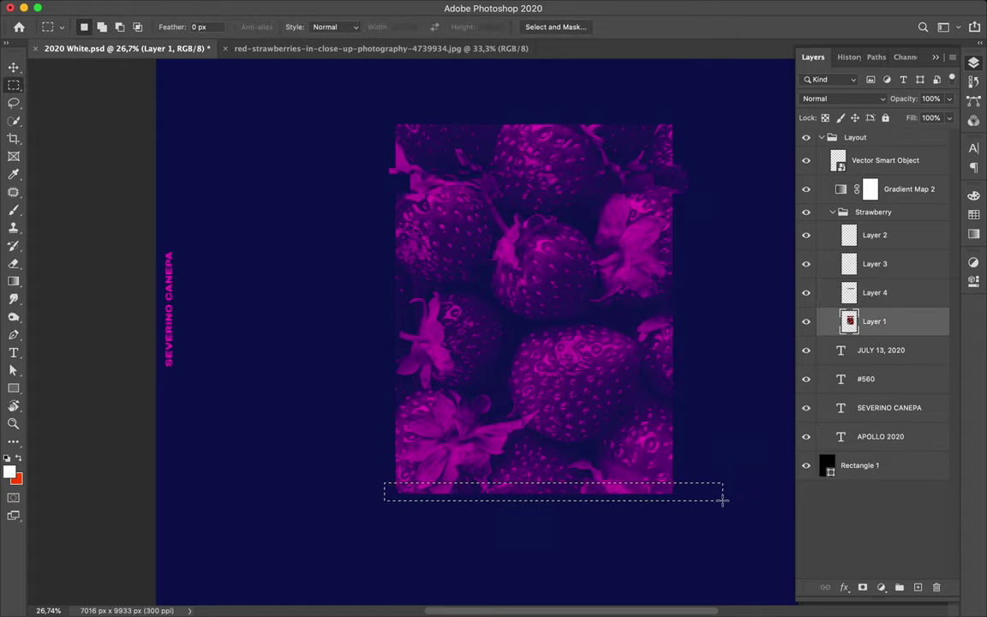
{"action": "key", "text": "ctrl+j"}
{"action": "key", "text": "v"}
{"action": "left_click_drag", "start_coordinate": [440, 494], "coordinate": [460, 497]}
- Copy another bottom strip, shift it right, and zoom out to the whole poster
{"action": "key", "text": "m"}
{"action": "left_click_drag", "start_coordinate": [387, 478], "coordinate": [682, 489]}
{"action": "key", "text": "ctrl+j"}
{"action": "key", "text": "v"}
{"action": "mouse_move", "coordinate": [590, 489]}
{"action": "left_mouse_down"}
{"action": "mouse_move", "coordinate": [604, 494]}
{"action": "mouse_move", "coordinate": [575, 489]}
{"action": "left_mouse_up"}
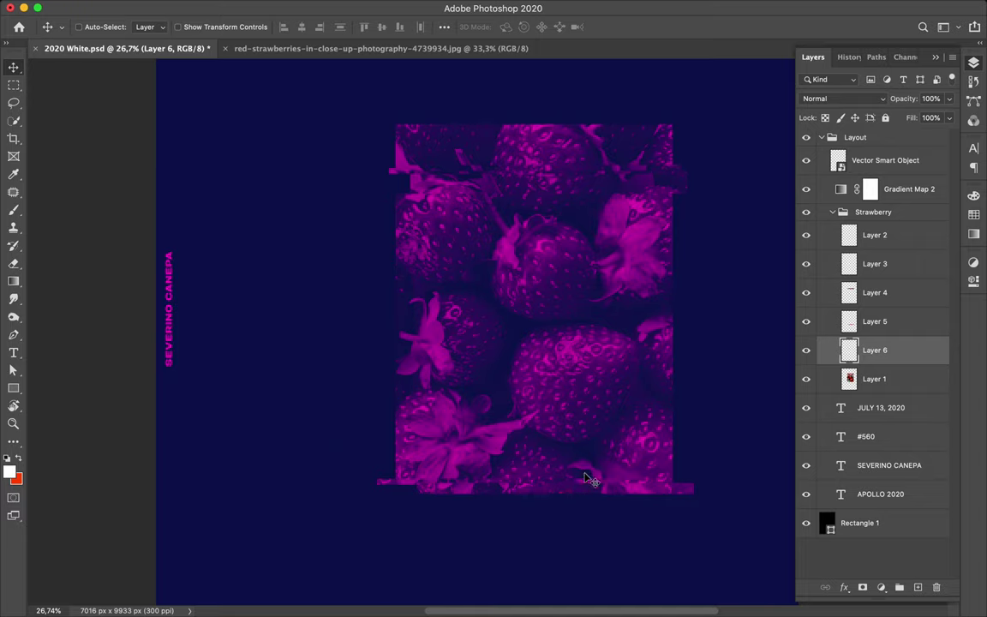
{"action": "key", "text": "super+minus"}
{"action": "key", "text": "alt+bracketleft"}
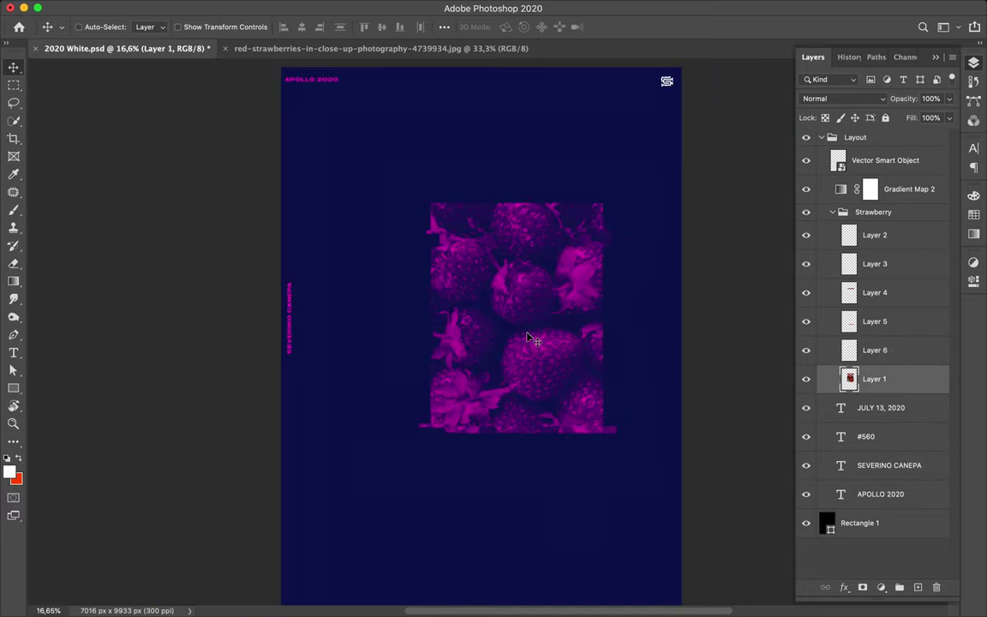
- Shift the duplicate photo left and apply a Mosaic filter with cell size 163
{"action": "left_click_drag", "start_coordinate": [546, 357], "coordinate": [527, 358]}
{"action": "left_click_drag", "start_coordinate": [930, 389], "coordinate": [930, 421]}
{"action": "left_click", "coordinate": [319, 12]}
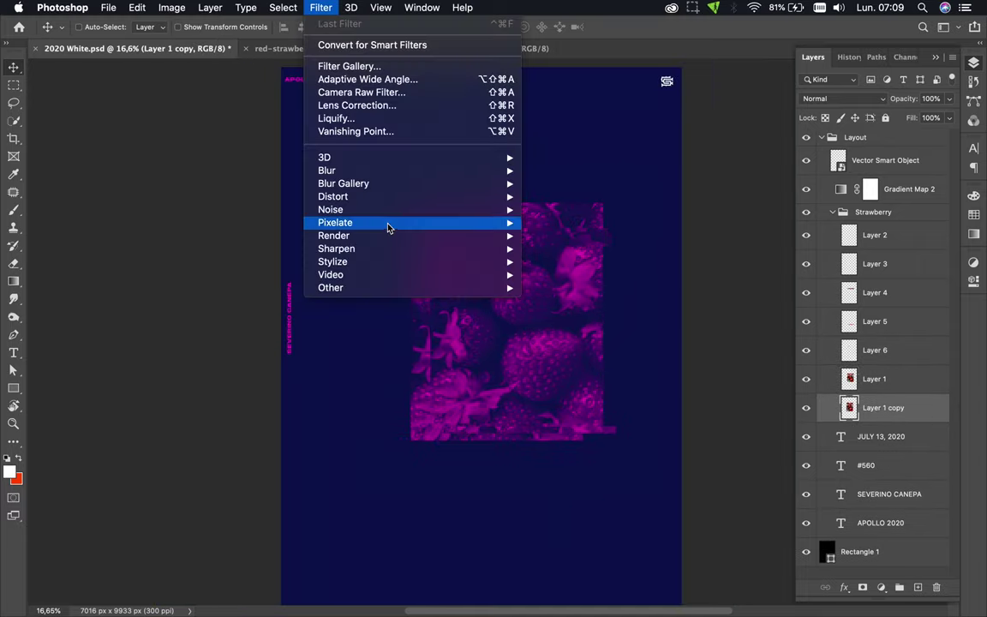
{"action": "left_click", "coordinate": [578, 289]}
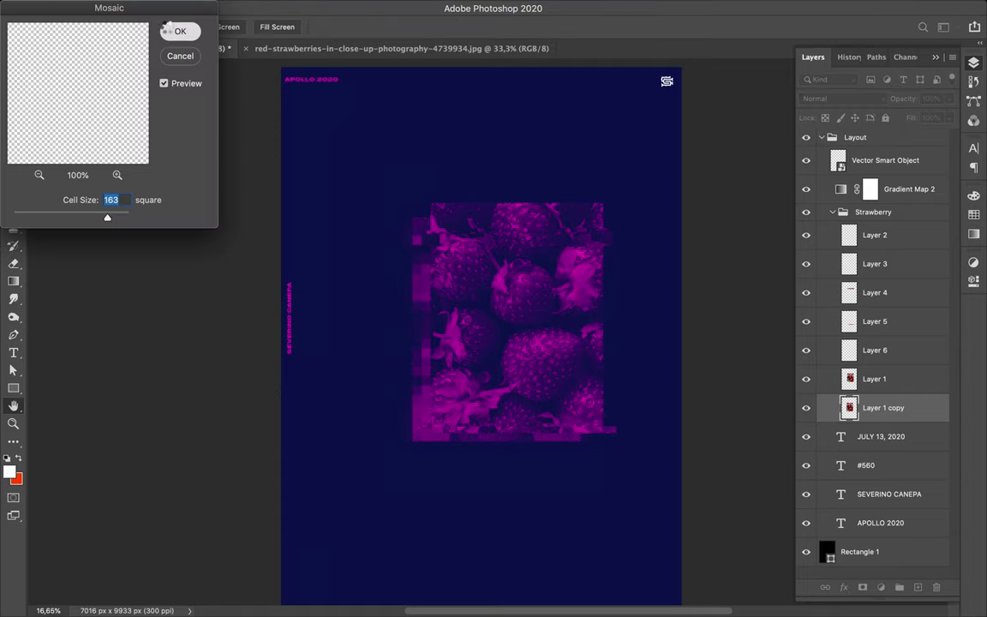
{"action": "left_click", "coordinate": [176, 31]}
- Move the gradient map and Strawberry group below the text layers
{"action": "left_click", "coordinate": [867, 213], "text": "shift"}
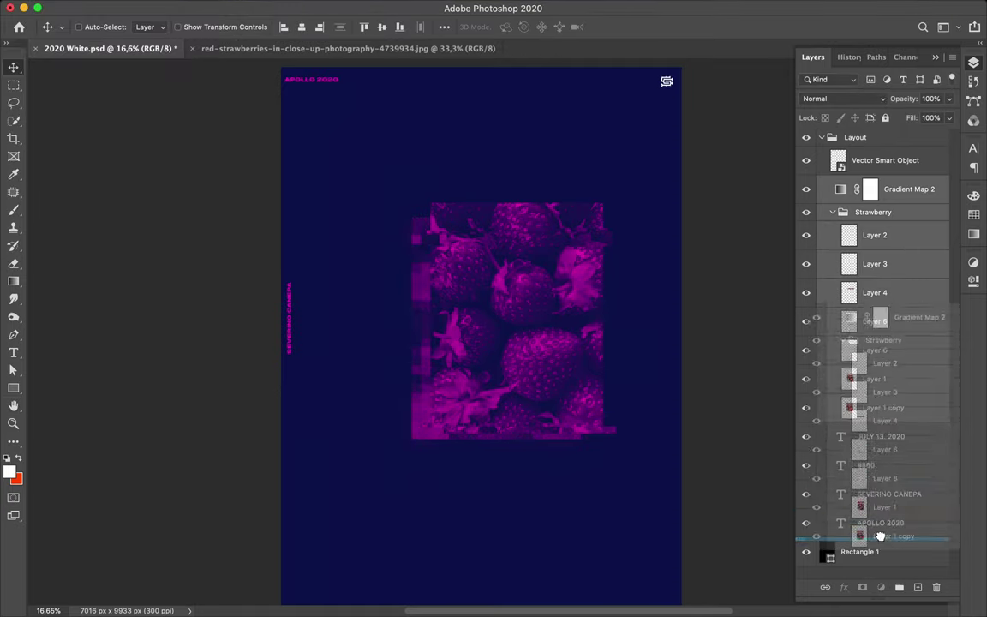
{"action": "left_click_drag", "start_coordinate": [891, 236], "coordinate": [882, 535]}
{"action": "scroll", "coordinate": [470, 322], "scroll_direction": "up", "scroll_amount": 3}
{"action": "scroll", "coordinate": [469, 322], "scroll_direction": "down", "scroll_amount": 1}
- Scale the strawberry photo and strip layers to 120%, shifted slightly right
{"action": "left_click", "coordinate": [393, 339], "text": "ctrl"}
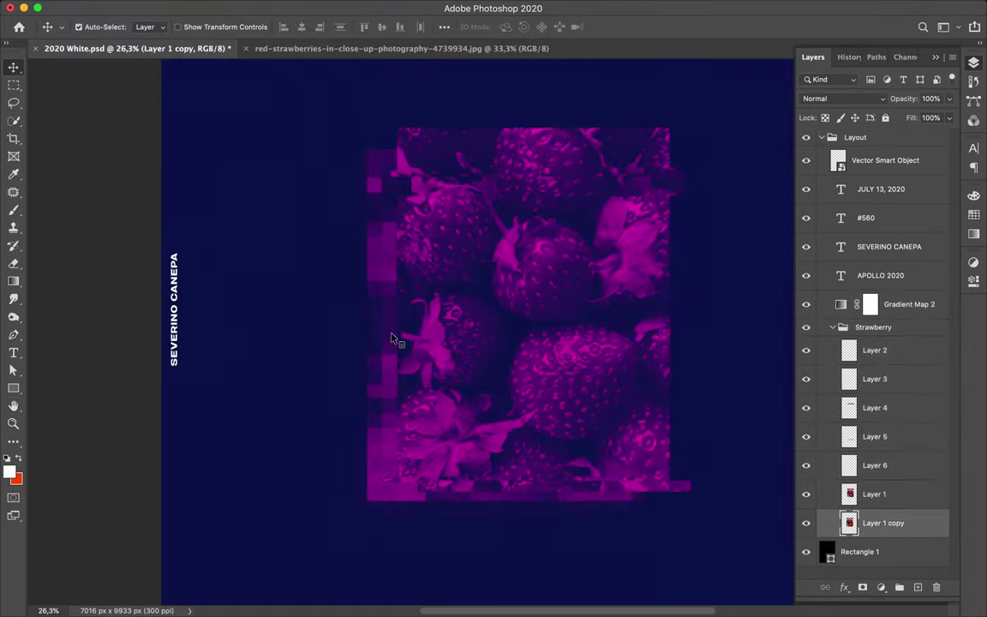
{"action": "left_click", "coordinate": [502, 495], "text": "ctrl"}
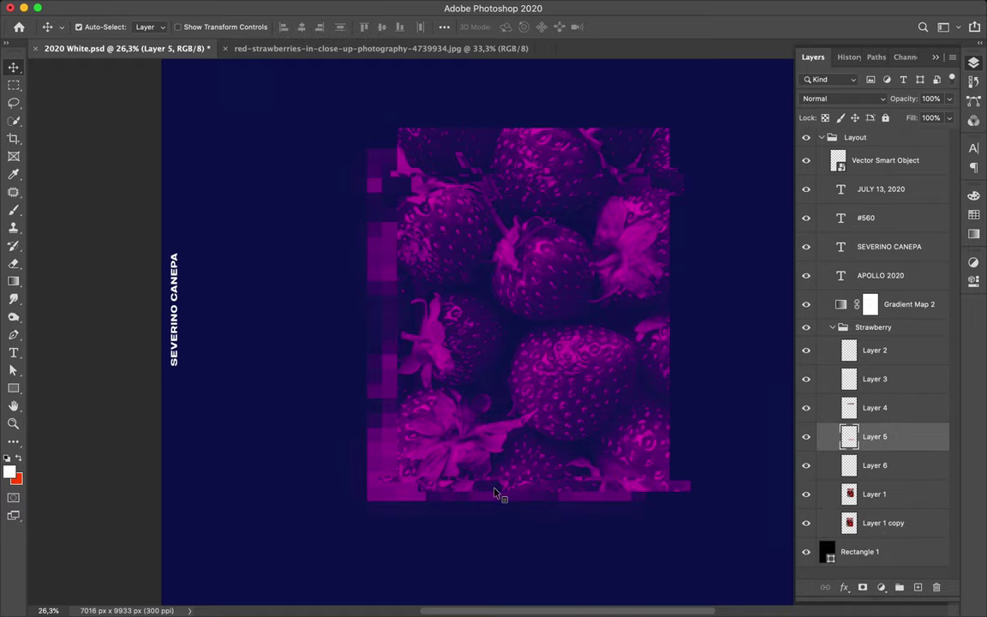
{"action": "left_click", "coordinate": [502, 378], "text": "ctrl+shift"}
{"action": "left_click", "coordinate": [665, 176], "text": "ctrl+shift"}
{"action": "left_click", "coordinate": [676, 198], "text": "ctrl+shift"}
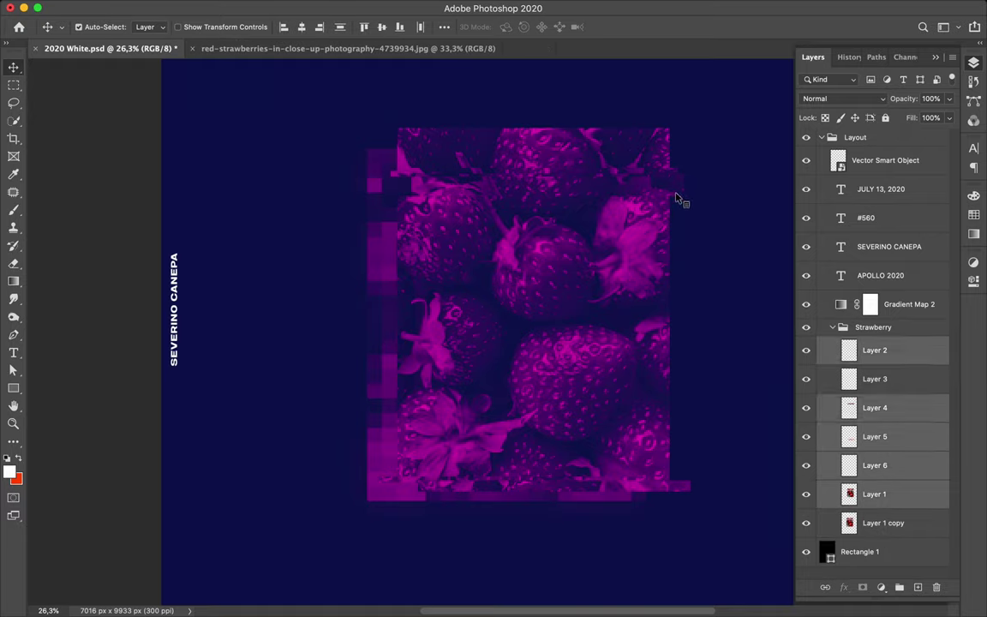
{"action": "left_click", "coordinate": [880, 379], "text": "ctrl"}
{"action": "key", "text": "ctrl+t"}
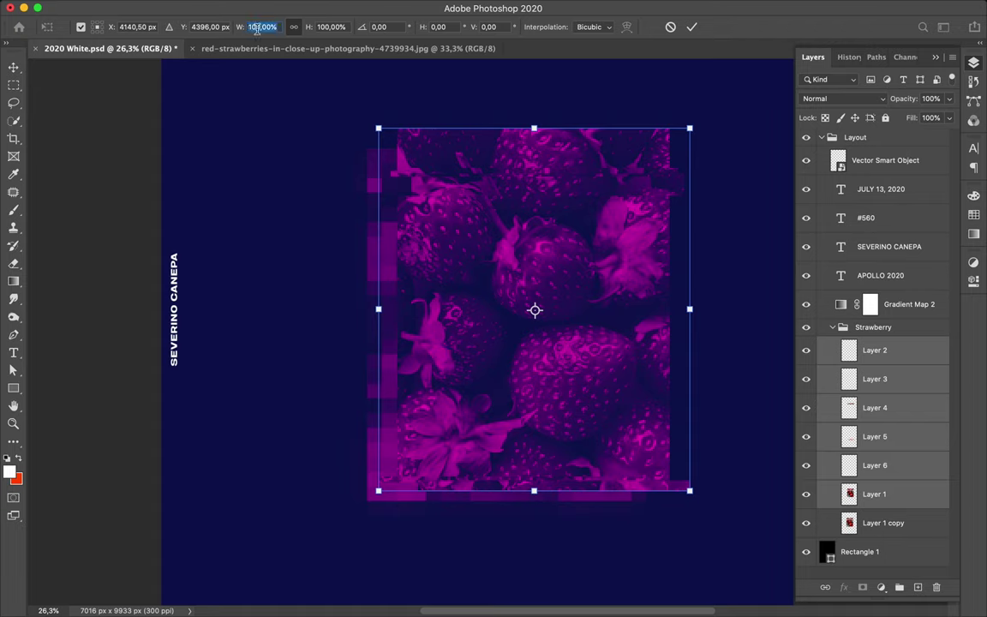
{"action": "type", "text": "120"}
{"action": "left_click_drag", "start_coordinate": [390, 178], "coordinate": [413, 212]}
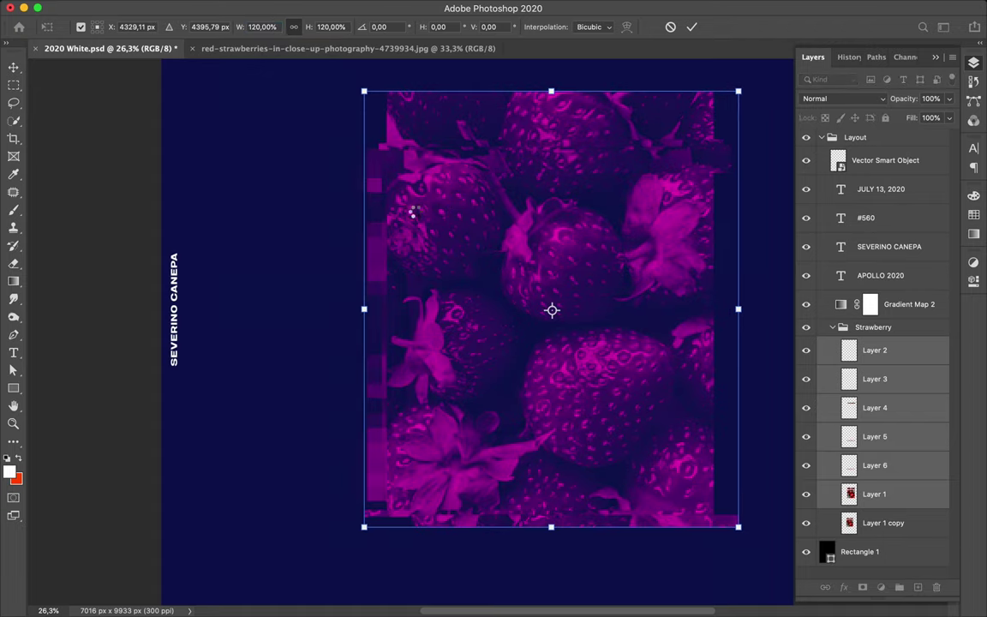
{"action": "key", "text": "Return"}
{"action": "left_click", "coordinate": [883, 522]}
- Scale the pixelated copy to 120% and fit the whole poster in view
{"action": "key", "text": "ctrl+t"}
{"action": "double_click", "coordinate": [262, 27]}
{"action": "type", "text": "120"}
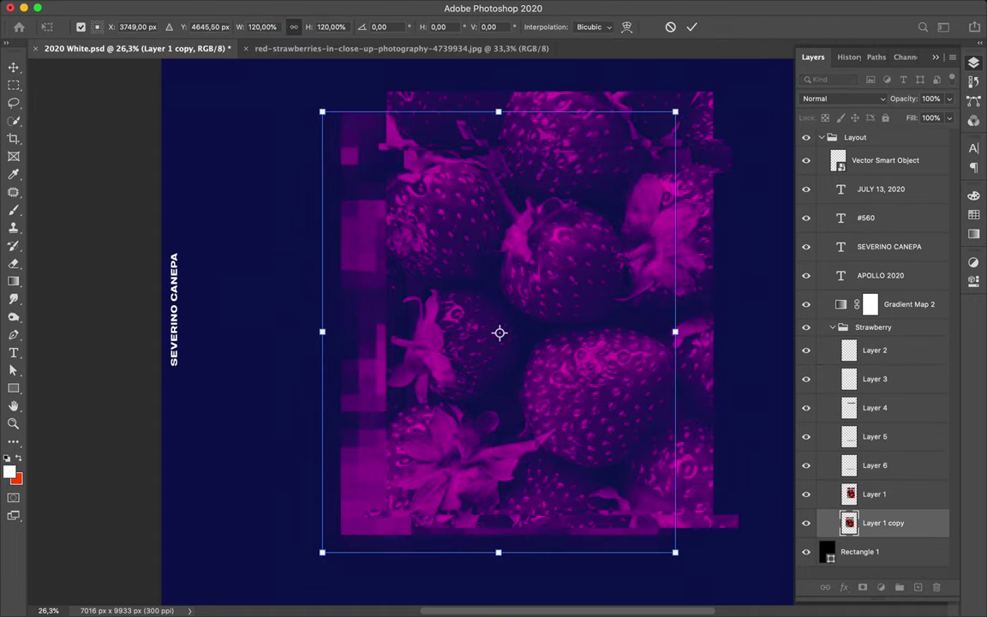
{"action": "key", "text": "Return"}
{"action": "key", "text": "ctrl+0"}
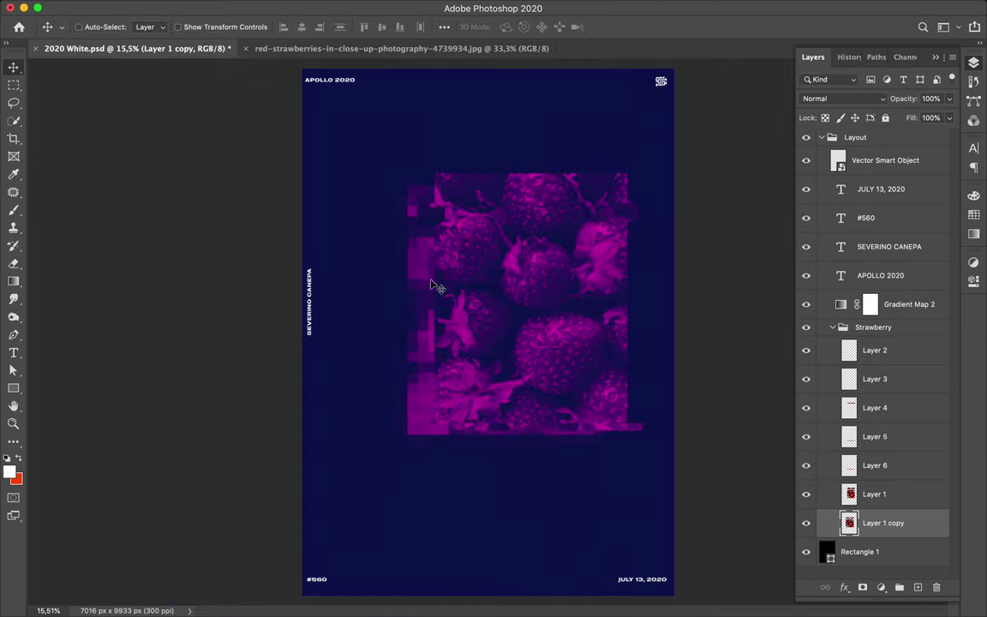
- Copy a tall strip from the image's left side to a new layer and shift it left
{"action": "left_click_drag", "start_coordinate": [431, 283], "coordinate": [437, 288]}
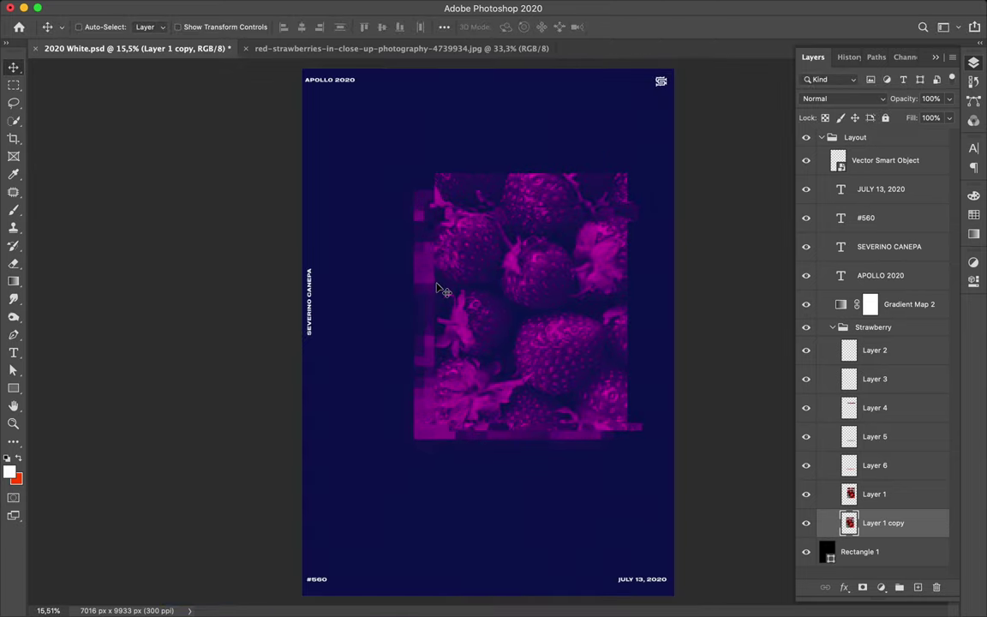
{"action": "key", "text": "m"}
{"action": "left_click_drag", "start_coordinate": [387, 148], "coordinate": [457, 481]}
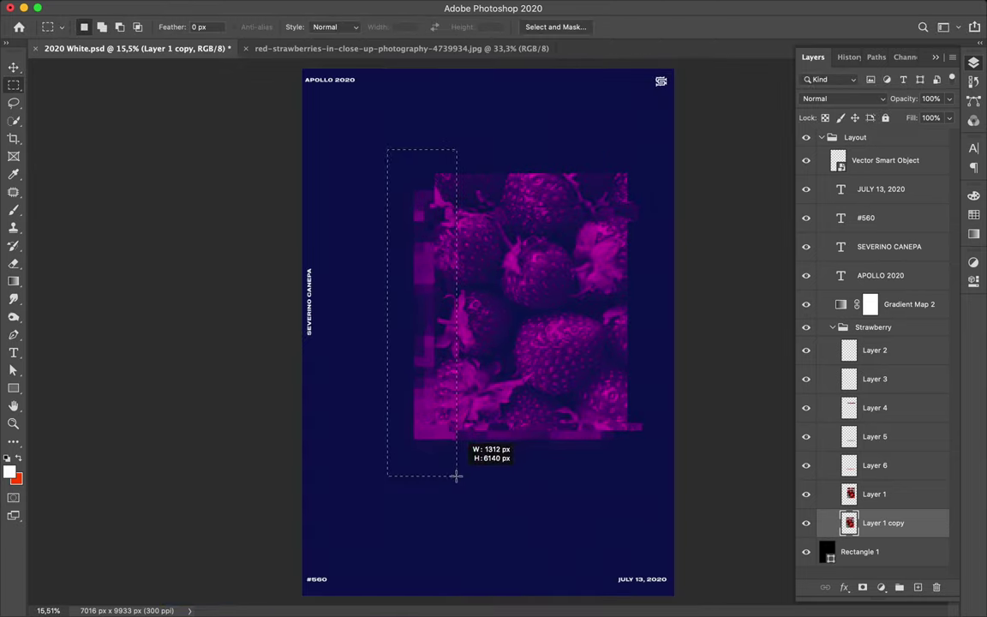
{"action": "key", "text": "ctrl+j"}
{"action": "key", "text": "v"}
{"action": "left_click_drag", "start_coordinate": [412, 352], "coordinate": [365, 352]}
- Pixelate the strip with Mosaic, place it at the left edge and a copy at the right edge
{"action": "left_click", "coordinate": [377, 7]}
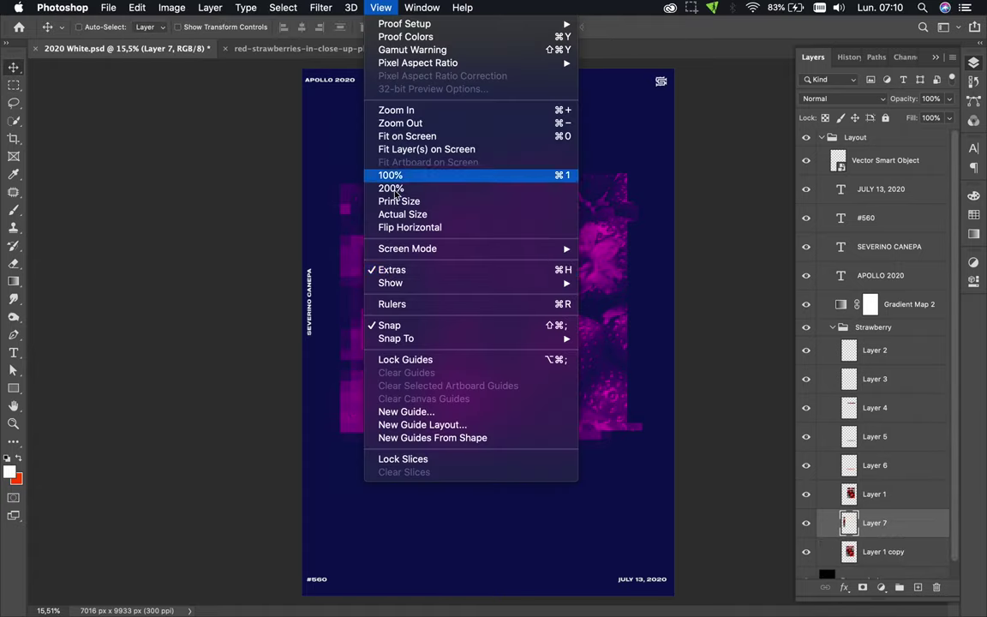
{"action": "mouse_move", "coordinate": [333, 196]}
{"action": "left_click", "coordinate": [562, 287]}
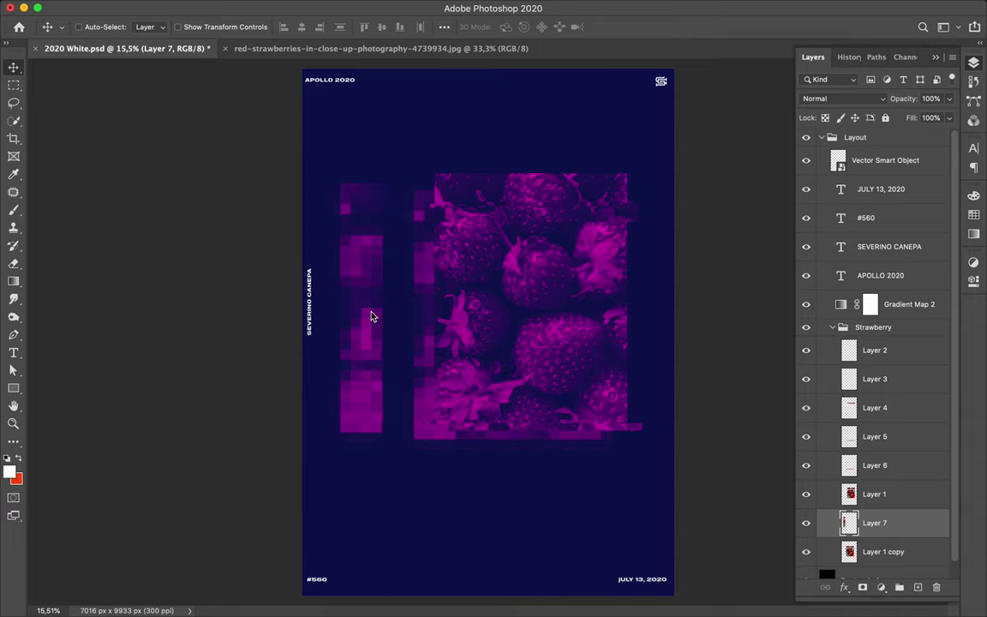
{"action": "left_click", "coordinate": [173, 31]}
{"action": "mouse_move", "coordinate": [343, 266]}
{"action": "left_mouse_down"}
{"action": "mouse_move", "coordinate": [304, 272]}
{"action": "mouse_move", "coordinate": [304, 311]}
{"action": "left_mouse_up"}
{"action": "left_click_drag", "start_coordinate": [320, 363], "coordinate": [704, 240], "text": "alt"}
- Add BLUE text, move it above the gradient map, and scale it to about 368%
{"action": "key", "text": "t"}
{"action": "left_click", "coordinate": [364, 182]}
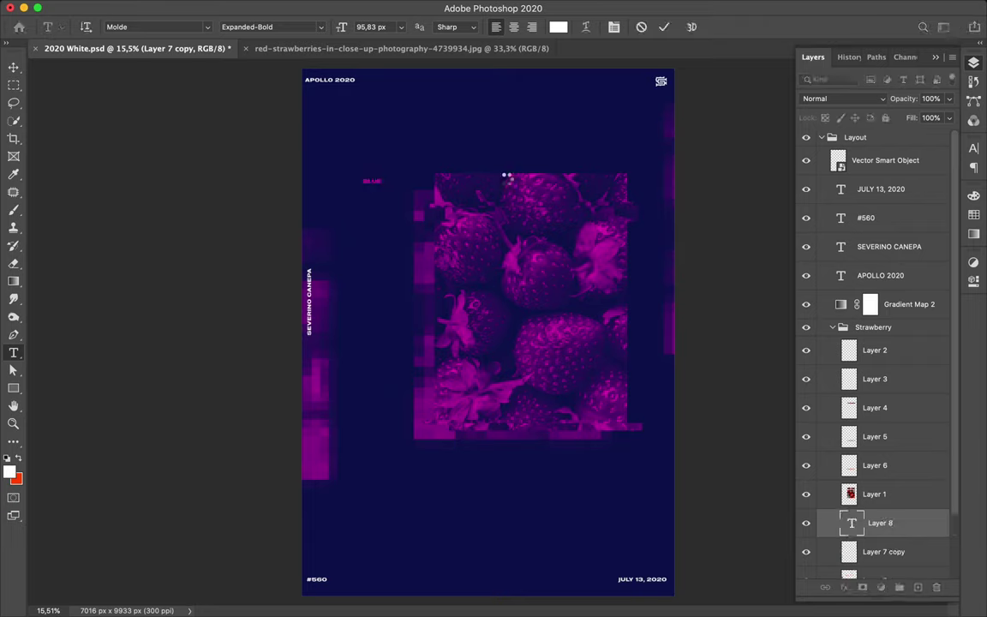
{"action": "key", "text": "Escape"}
{"action": "left_click_drag", "start_coordinate": [880, 523], "coordinate": [896, 292]}
{"action": "left_click", "coordinate": [975, 148]}
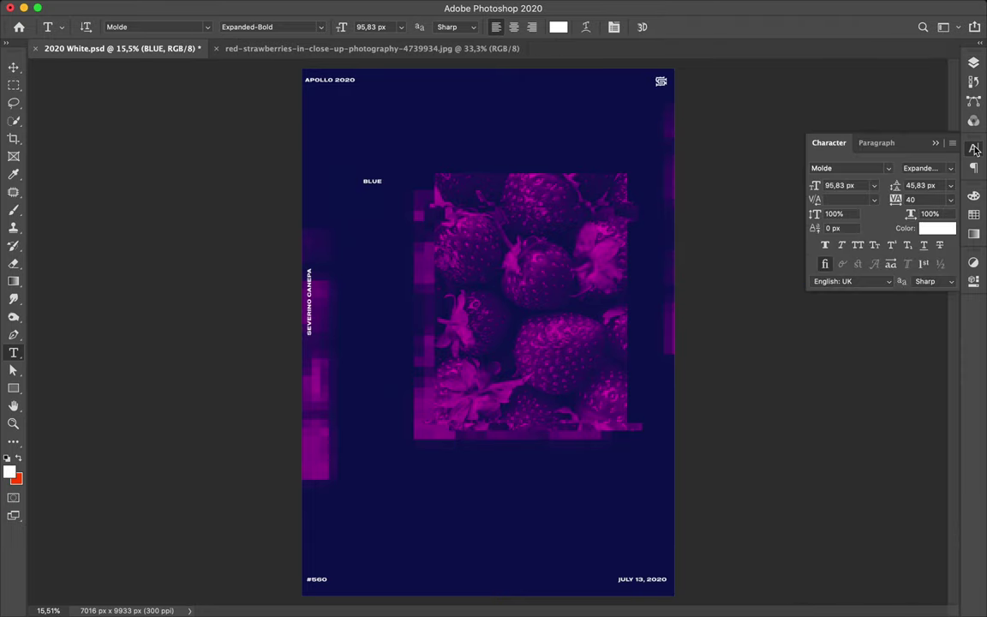
{"action": "key", "text": "v"}
{"action": "key", "text": "ctrl+t"}
{"action": "mouse_move", "coordinate": [383, 186]}
{"action": "left_mouse_down"}
{"action": "mouse_move", "coordinate": [431, 206]}
{"action": "mouse_move", "coordinate": [617, 190]}
{"action": "mouse_move", "coordinate": [434, 413]}
{"action": "left_mouse_up"}
{"action": "key", "text": "Return"}
- Retype the duplicated word as STRAWBERRY, nudge it left, and save the poster
{"action": "key", "text": "t"}
{"action": "double_click", "coordinate": [424, 408]}
{"action": "left_click", "coordinate": [437, 408]}
{"action": "type", "text": "STRAWBERR"}
{"action": "key", "text": "ctrl+Return"}
{"action": "key", "text": "v"}
{"action": "left_click_drag", "start_coordinate": [454, 415], "coordinate": [435, 412]}
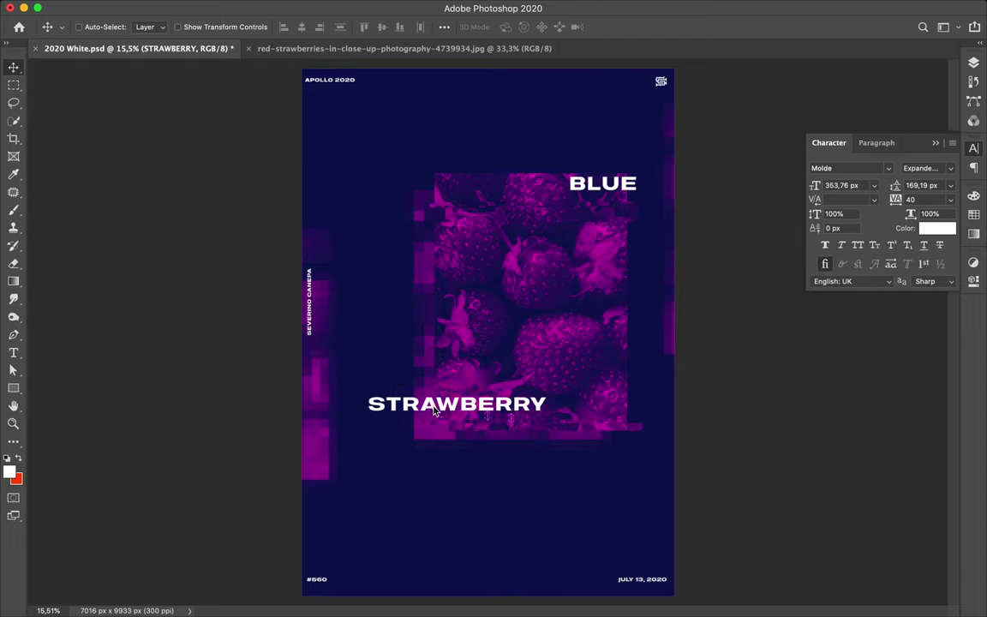
{"action": "key", "text": "ctrl+s"}
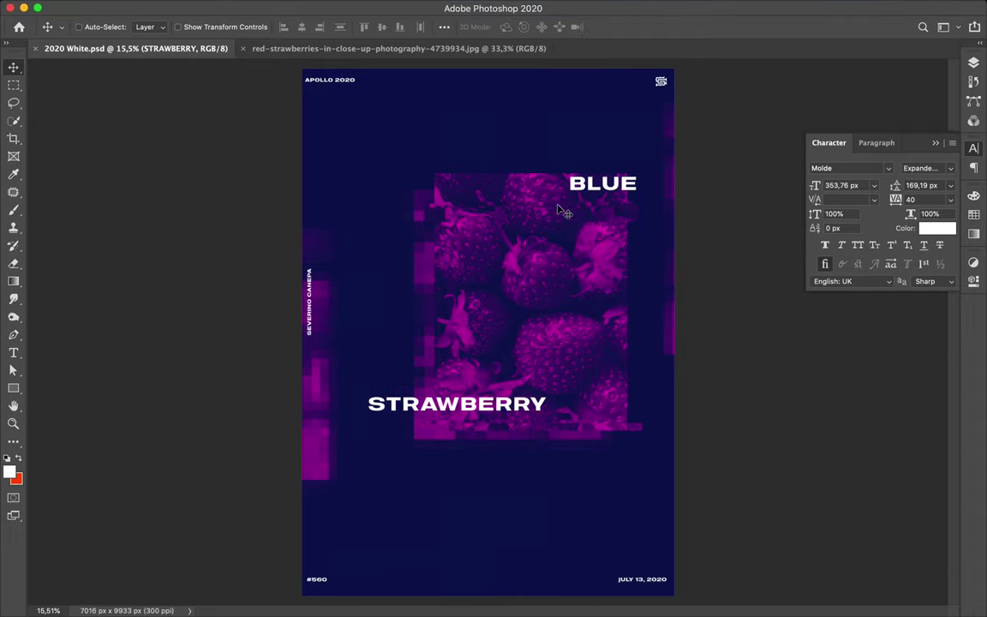
- Try 80 letter spacing on the BLUE text layer, then restore it to 40
{"action": "left_click", "coordinate": [595, 188], "text": "ctrl"}
{"action": "left_click", "coordinate": [520, 414], "text": "ctrl"}
{"action": "key", "text": "Up"}
{"action": "key", "text": "Up"}
{"action": "key", "text": "Up"}
{"action": "key", "text": "Up"}
{"action": "key", "text": "Down"}
{"action": "key", "text": "Down"}
{"action": "key", "text": "Down"}
- Add small stacked BLUE and STRAWBERRY text lines left of the image
{"action": "key", "text": "t"}
{"action": "left_click", "coordinate": [369, 169]}
{"action": "type", "text": "BLUE"}
{"action": "key", "text": "ctrl+Return"}
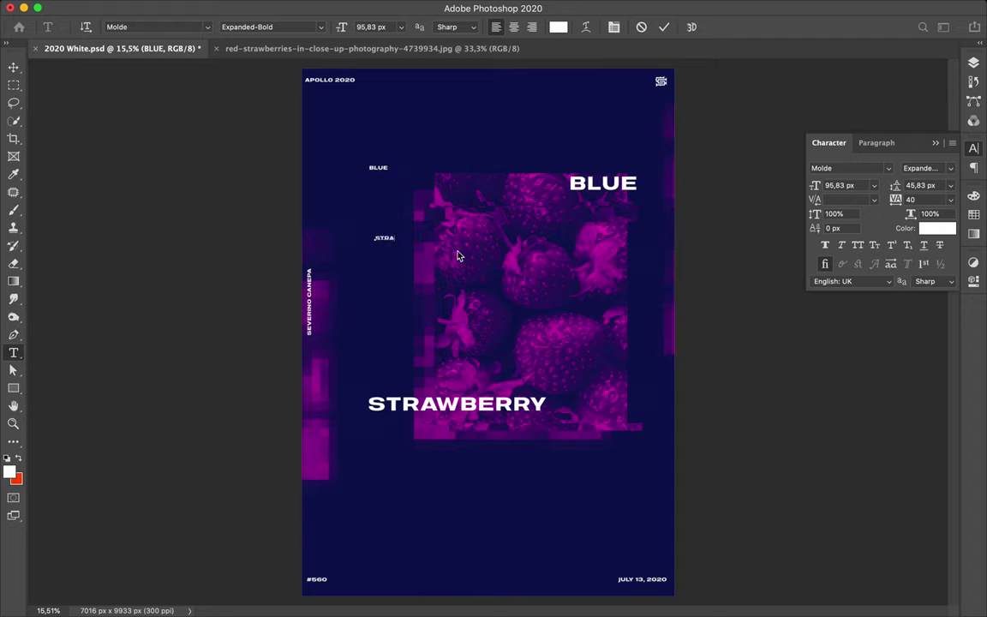
{"action": "key", "text": "ctrl+Return"}
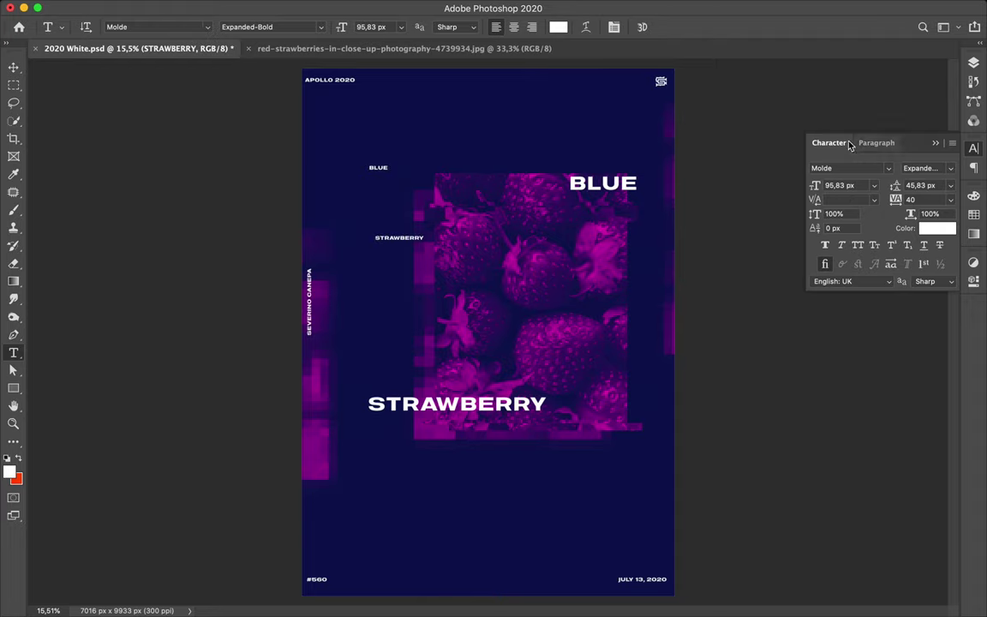
- Restyle the small text pair to Compressed-Bold and stretch it into a tall box
{"action": "key", "text": "v"}
{"action": "left_click", "coordinate": [397, 180]}
{"action": "left_click", "coordinate": [925, 168]}
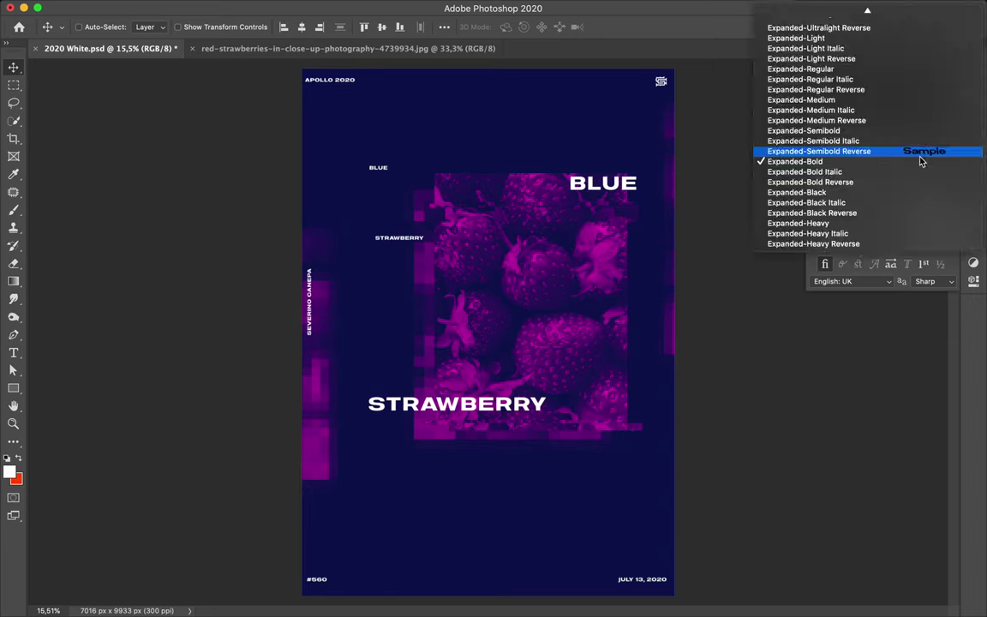
{"action": "left_click", "coordinate": [892, 172]}
{"action": "key", "text": "ctrl+t"}
{"action": "left_click_drag", "start_coordinate": [392, 220], "coordinate": [475, 518]}
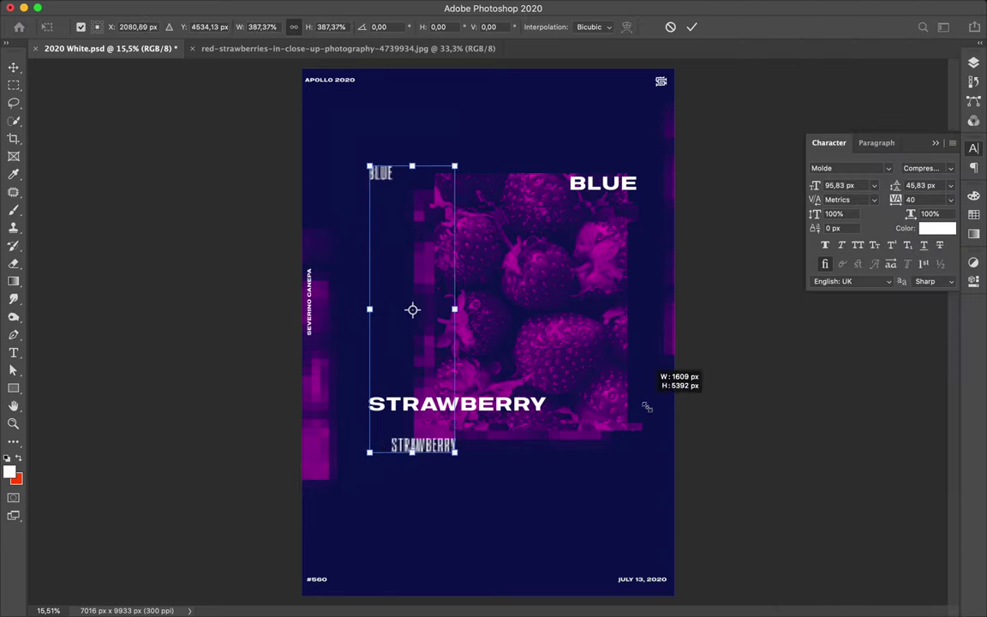
- Delete the small text pair and return to the large BLUE heading
{"action": "key", "text": "Return"}
{"action": "key", "text": "BackSpace"}
{"action": "double_click", "coordinate": [603, 180]}
{"action": "key", "text": "ctrl+Return"}
- Move BLUE above STRAWBERRY, enlarge both headings about 252%, and shift them right and down
{"action": "key", "text": "v"}
{"action": "mouse_move", "coordinate": [602, 181]}
{"action": "left_mouse_down"}
{"action": "mouse_move", "coordinate": [404, 378]}
{"action": "mouse_move", "coordinate": [457, 312]}
{"action": "left_mouse_up"}
{"action": "key", "text": "ctrl+t"}
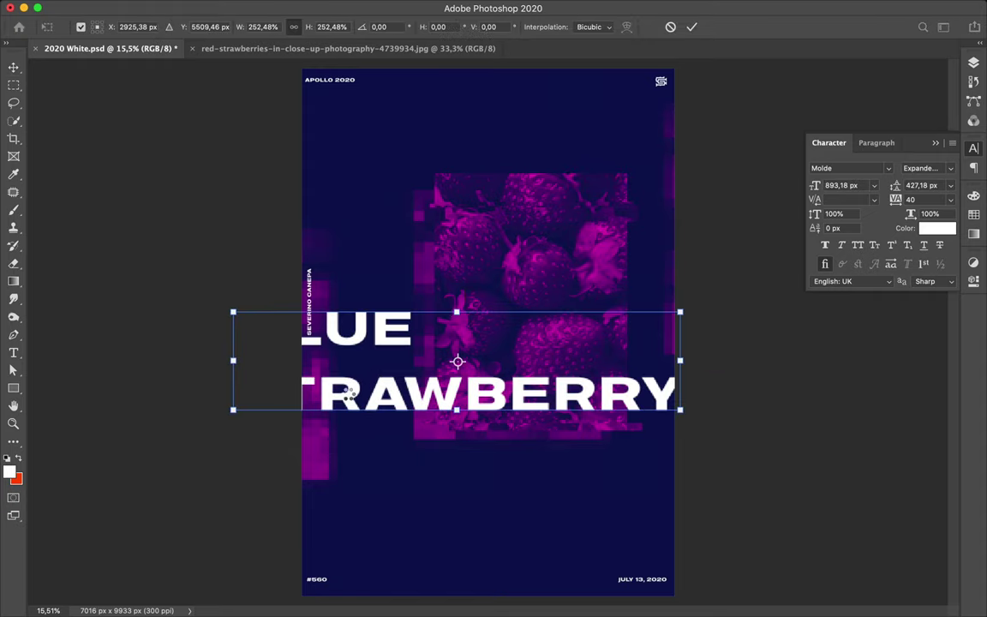
{"action": "key", "text": "Return"}
{"action": "left_click_drag", "start_coordinate": [352, 403], "coordinate": [428, 370]}
- Trim BLUE to UE and duplicate the UE line higher up
{"action": "key", "text": "t"}
{"action": "left_click_drag", "start_coordinate": [345, 350], "coordinate": [409, 351]}
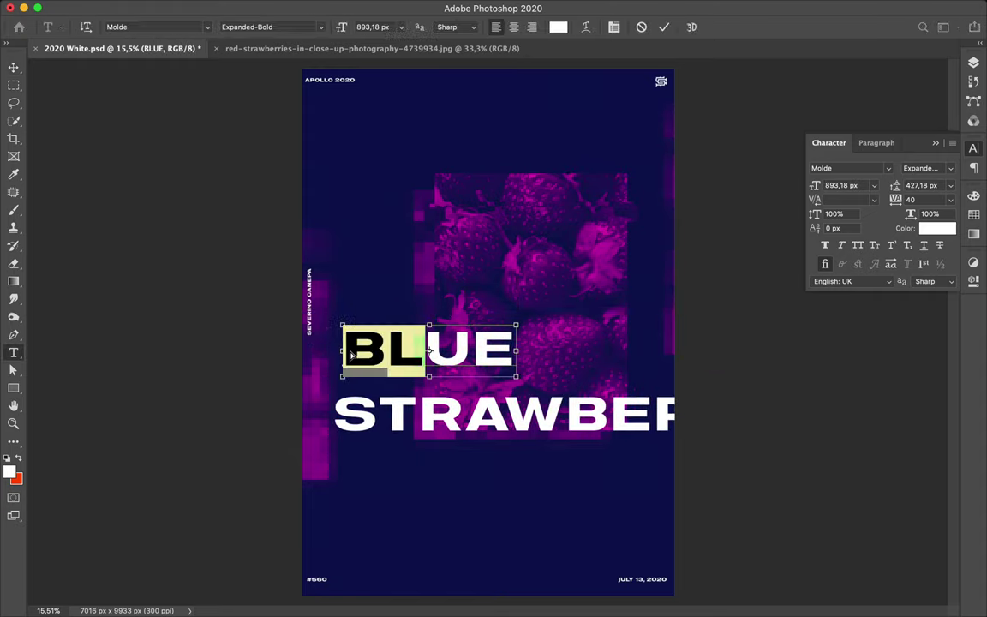
{"action": "left_click_drag", "start_coordinate": [343, 350], "coordinate": [411, 375]}
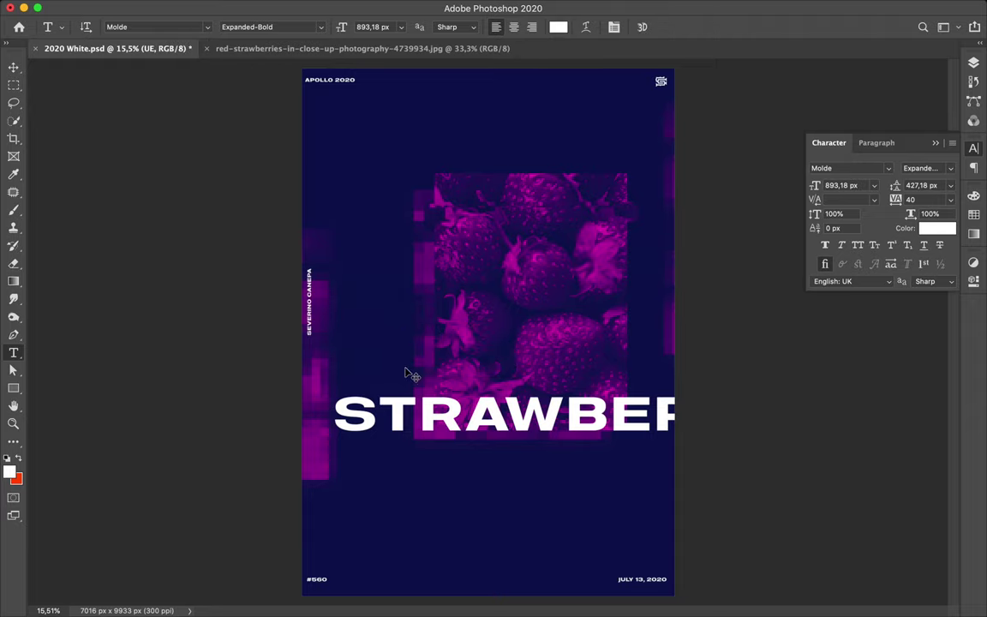
{"action": "key", "text": "BackSpace"}
{"action": "type", "text": "UE"}
{"action": "key", "text": "Escape"}
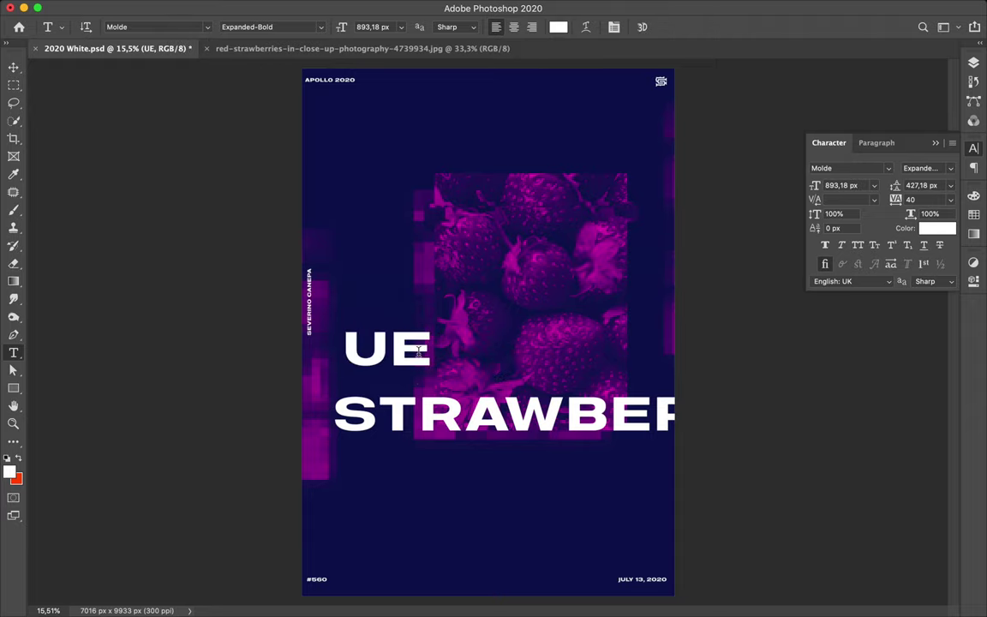
{"action": "key", "text": "v"}
{"action": "left_click_drag", "start_coordinate": [393, 358], "coordinate": [399, 294]}
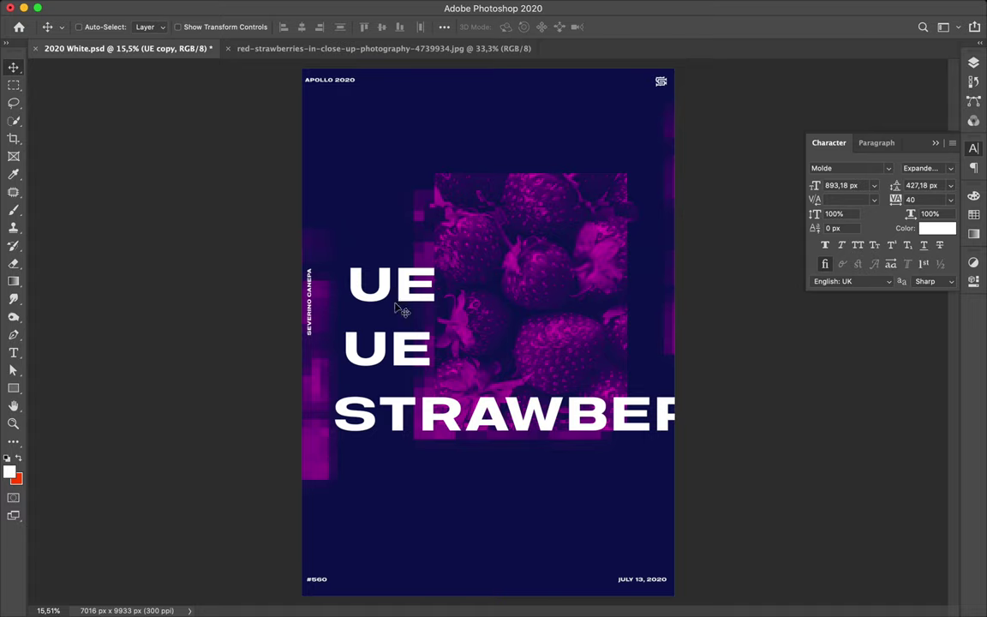
- Retype the upper UE copy as BL and move it to the poster's top edge
{"action": "key", "text": "t"}
{"action": "double_click", "coordinate": [402, 288]}
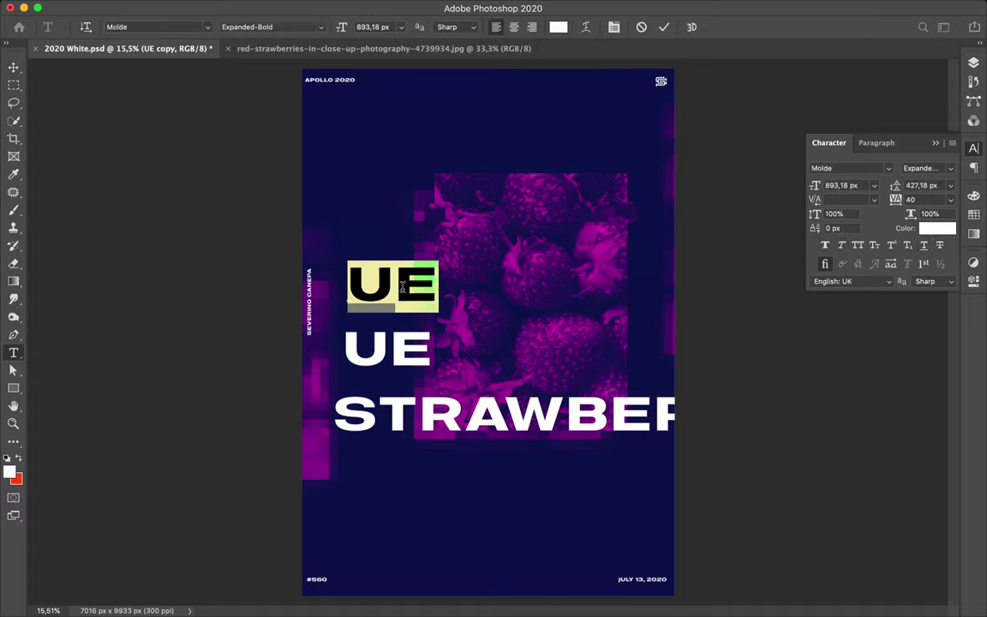
{"action": "left_click", "coordinate": [406, 292]}
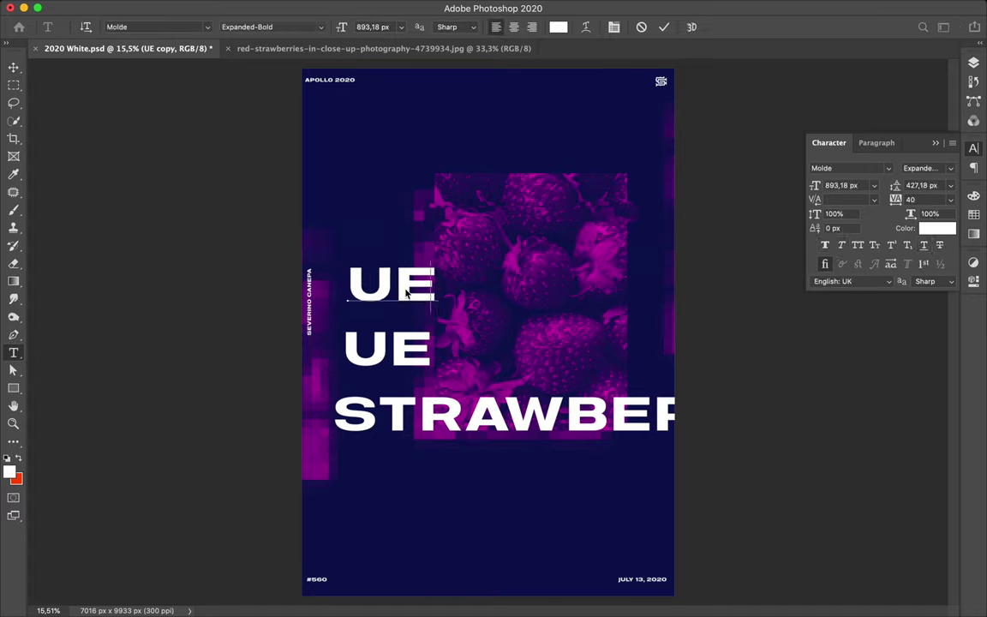
{"action": "double_click", "coordinate": [397, 283]}
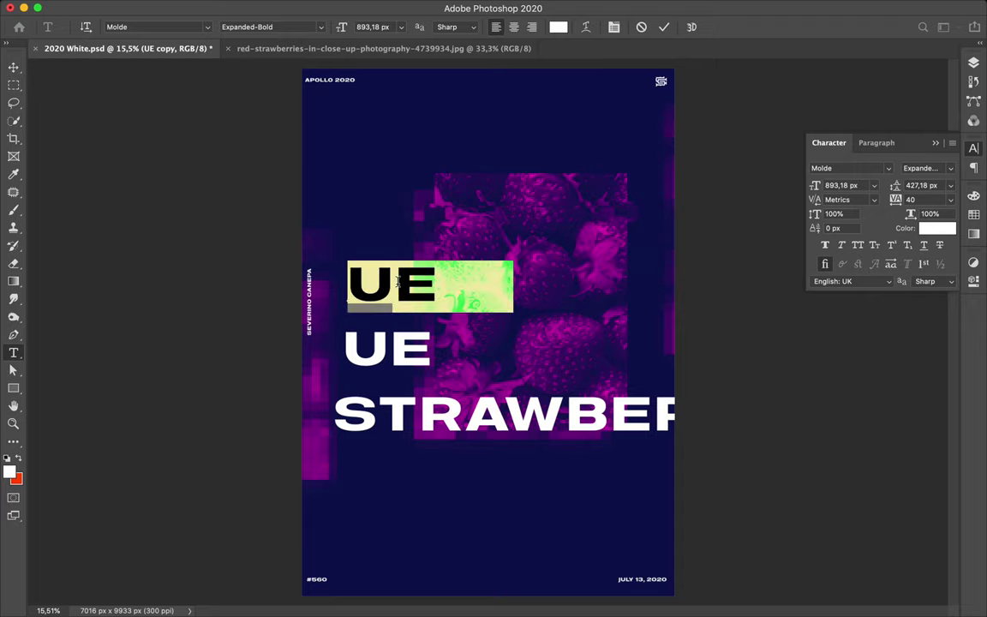
{"action": "type", "text": "BLBL"}
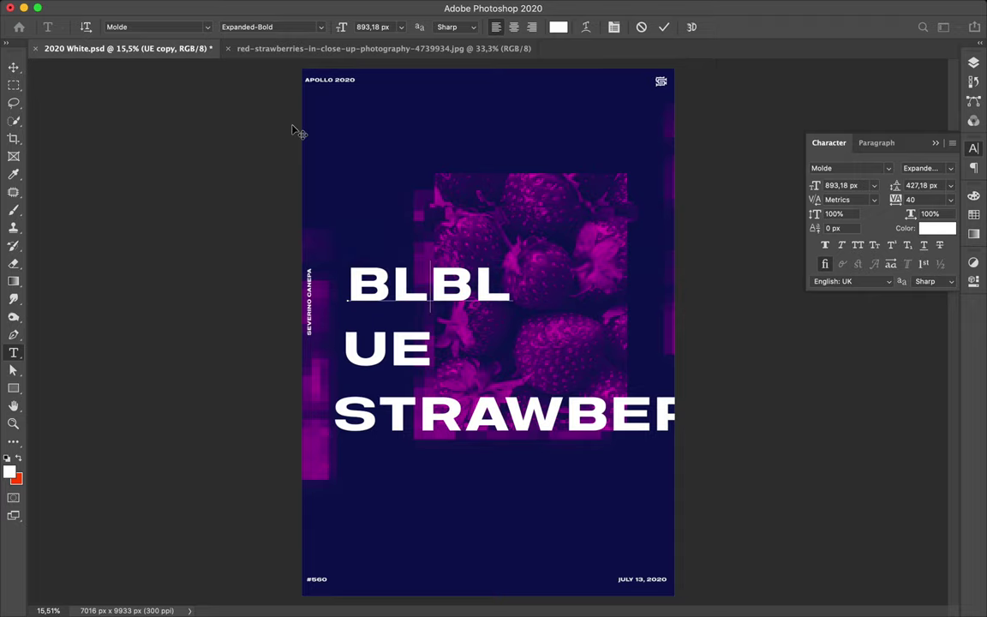
{"action": "key", "text": "BackSpace"}
{"action": "key", "text": "BackSpace"}
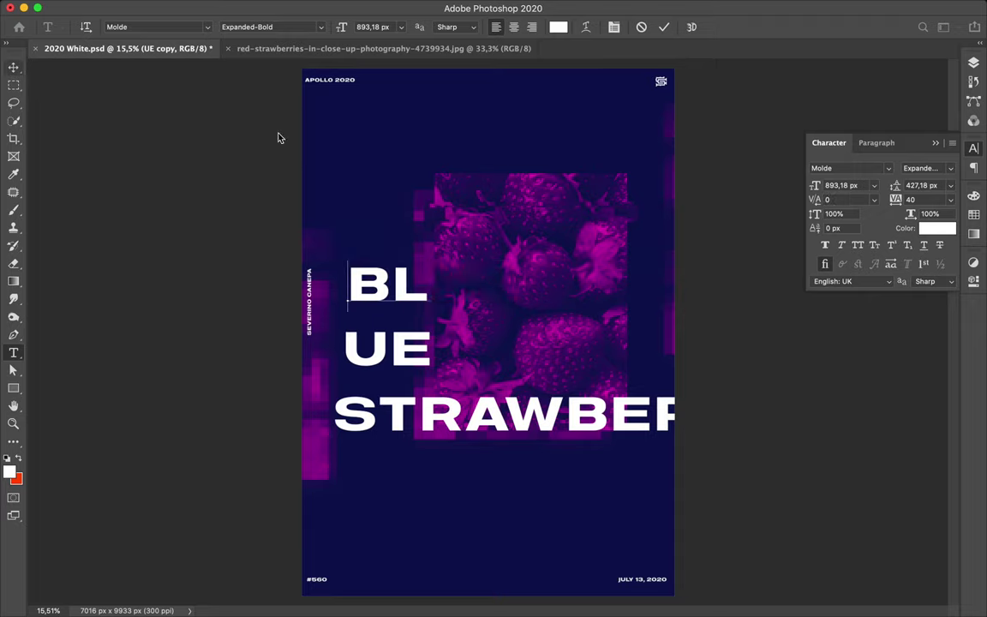
{"action": "left_click", "coordinate": [13, 67]}
{"action": "left_click_drag", "start_coordinate": [393, 289], "coordinate": [414, 89]}
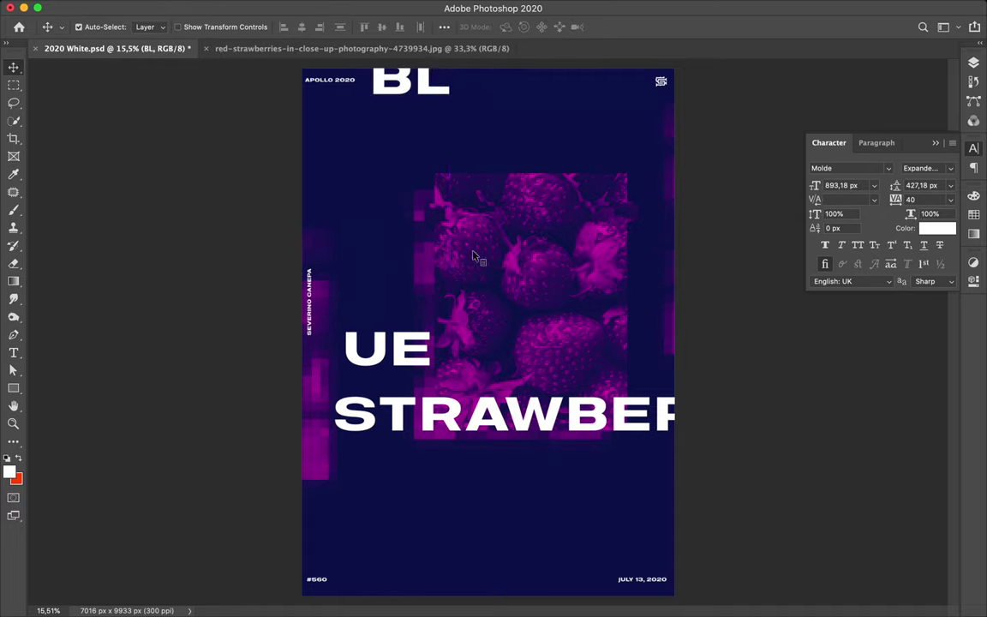
- Move UE up and right to sit above the strawberry photo
{"action": "left_click_drag", "start_coordinate": [445, 284], "coordinate": [630, 100]}
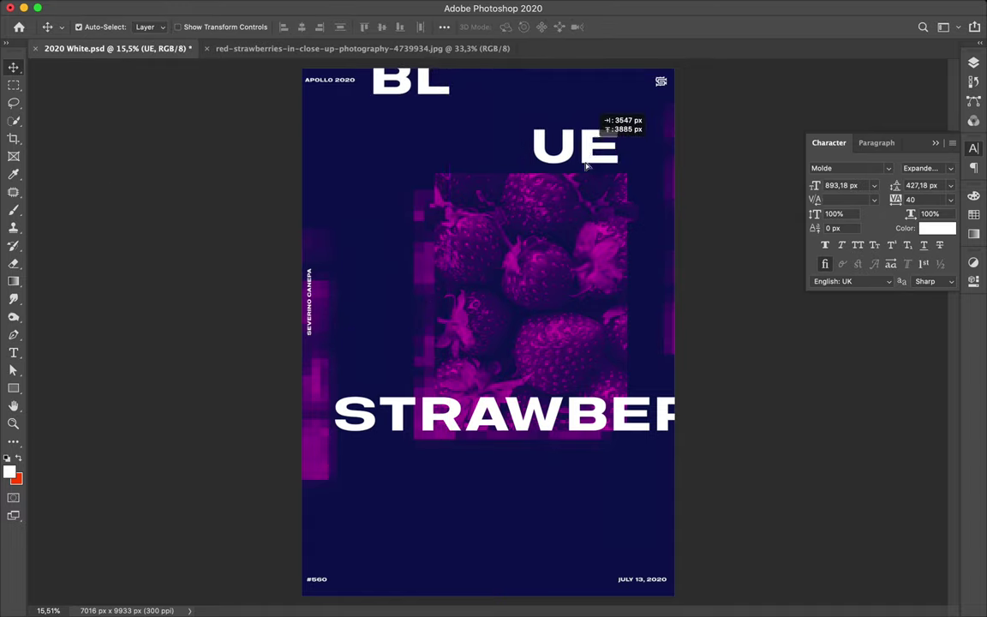
{"action": "mouse_move", "coordinate": [423, 414]}
{"action": "left_mouse_down"}
{"action": "mouse_move", "coordinate": [445, 421]}
{"action": "mouse_move", "coordinate": [431, 412]}
{"action": "mouse_move", "coordinate": [435, 423]}
{"action": "left_mouse_up"}
{"action": "left_click", "coordinate": [430, 423]}
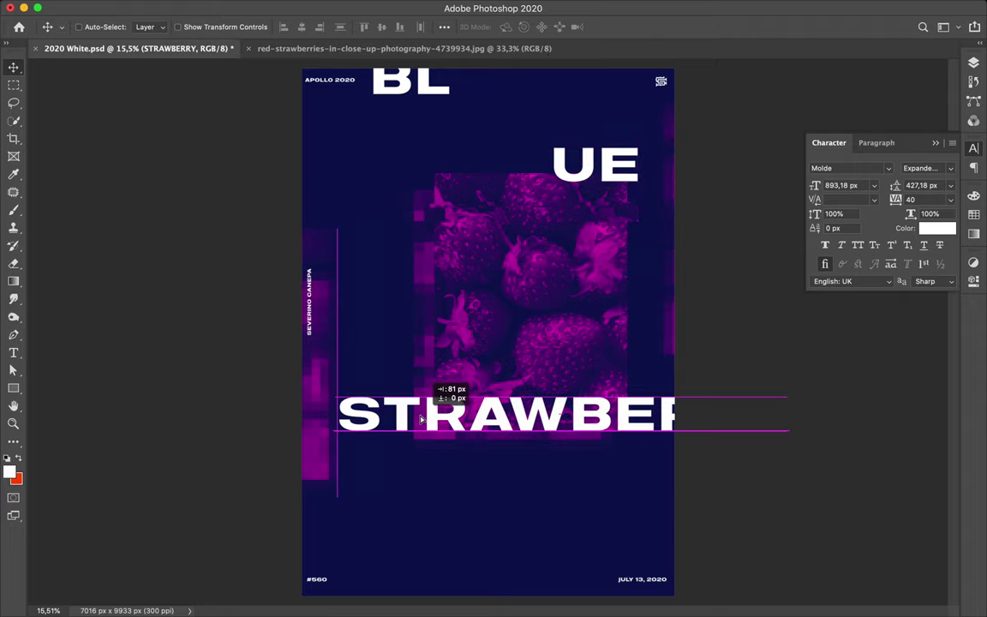
- Cut STRAWBERRY down to ST, placing it at the left edge with a mid-poster copy
{"action": "left_click", "coordinate": [13, 353]}
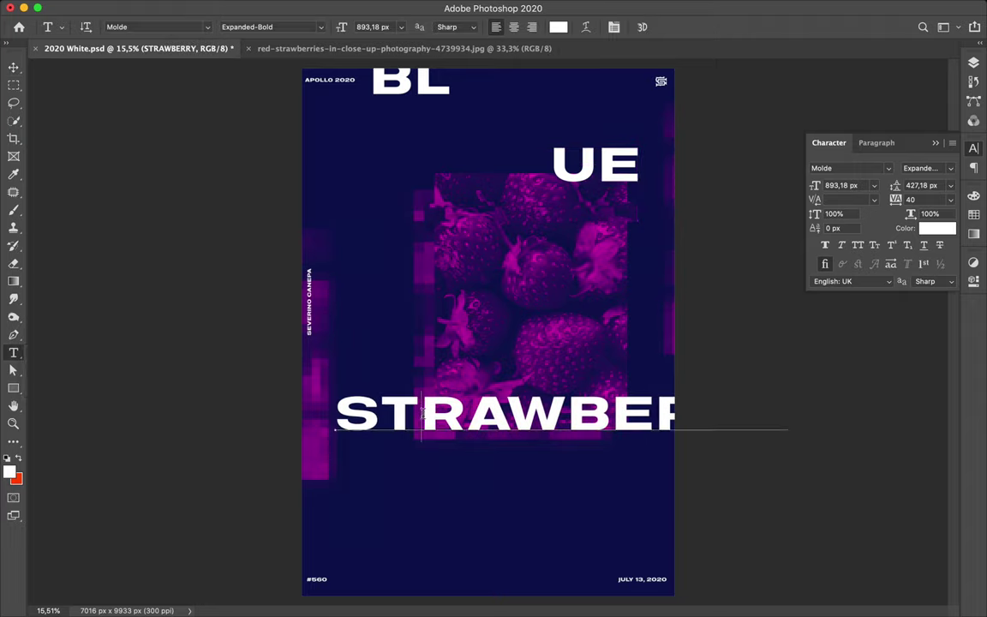
{"action": "left_click_drag", "start_coordinate": [421, 416], "coordinate": [795, 406]}
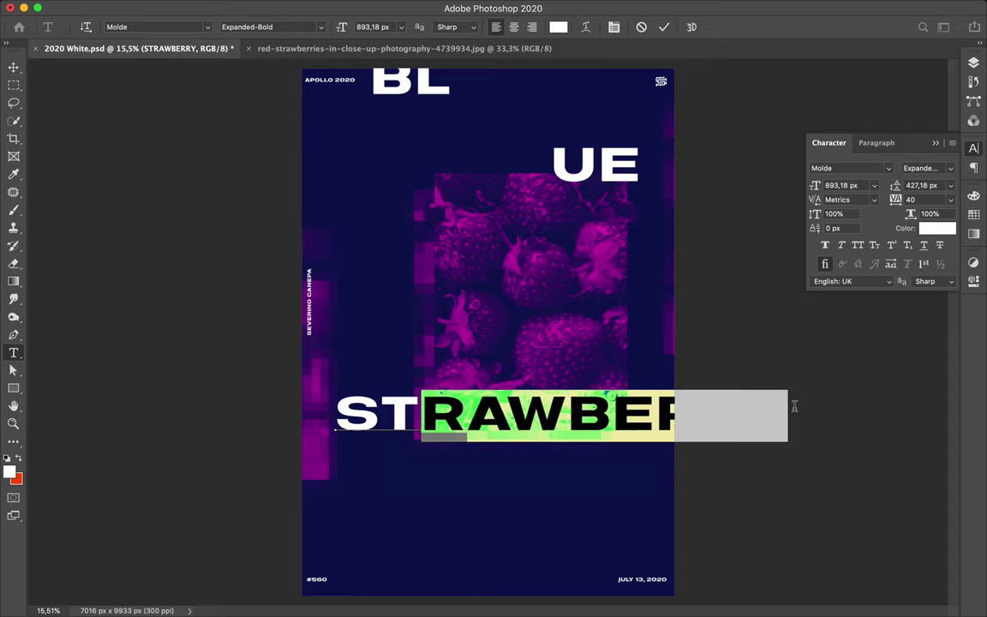
{"action": "key", "text": "BackSpace"}
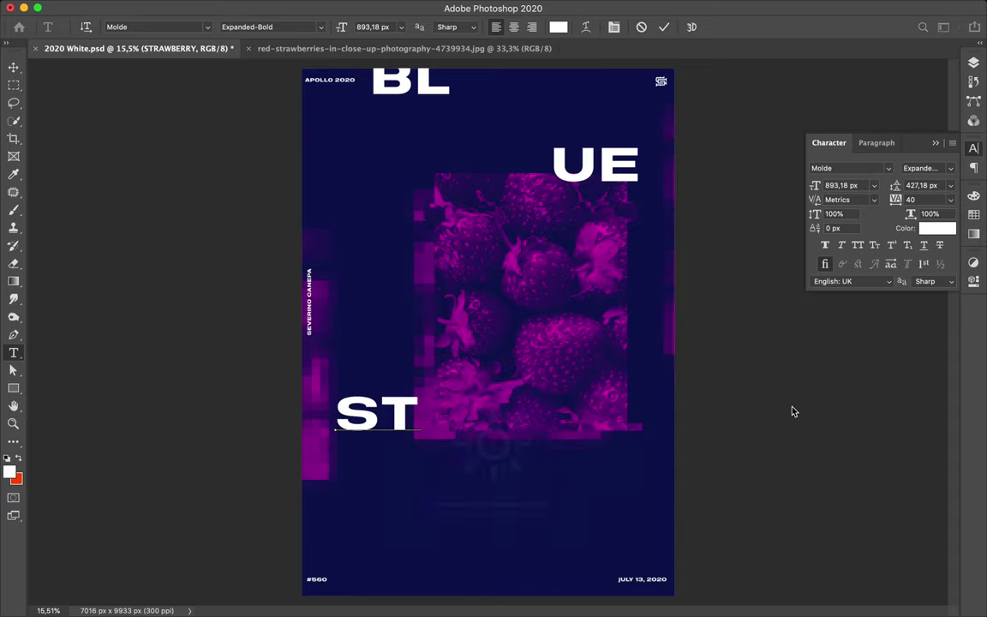
{"action": "mouse_move", "coordinate": [399, 419]}
{"action": "left_mouse_down"}
{"action": "mouse_move", "coordinate": [351, 240]}
{"action": "mouse_move", "coordinate": [470, 317]}
{"action": "left_mouse_up"}
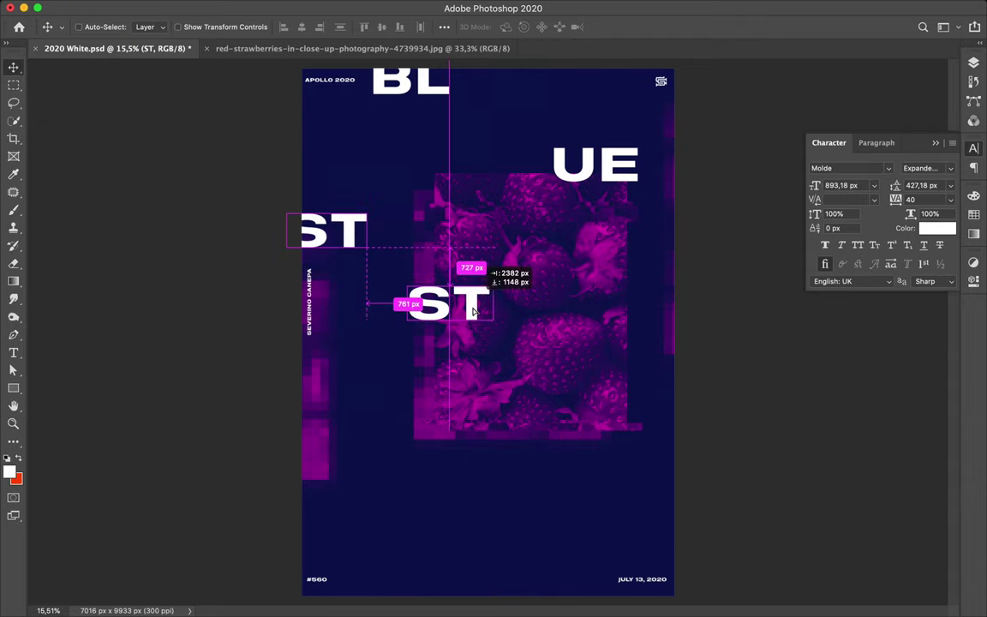
- Retype the ST copy as RA, then copy it right and retype that as WB
{"action": "double_click", "coordinate": [463, 312]}
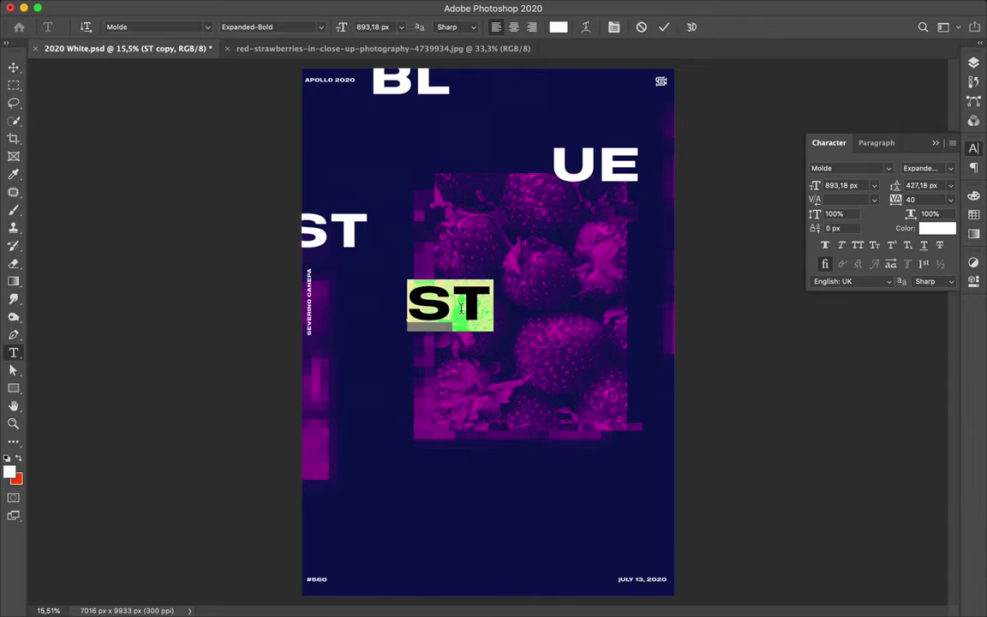
{"action": "type", "text": "RA"}
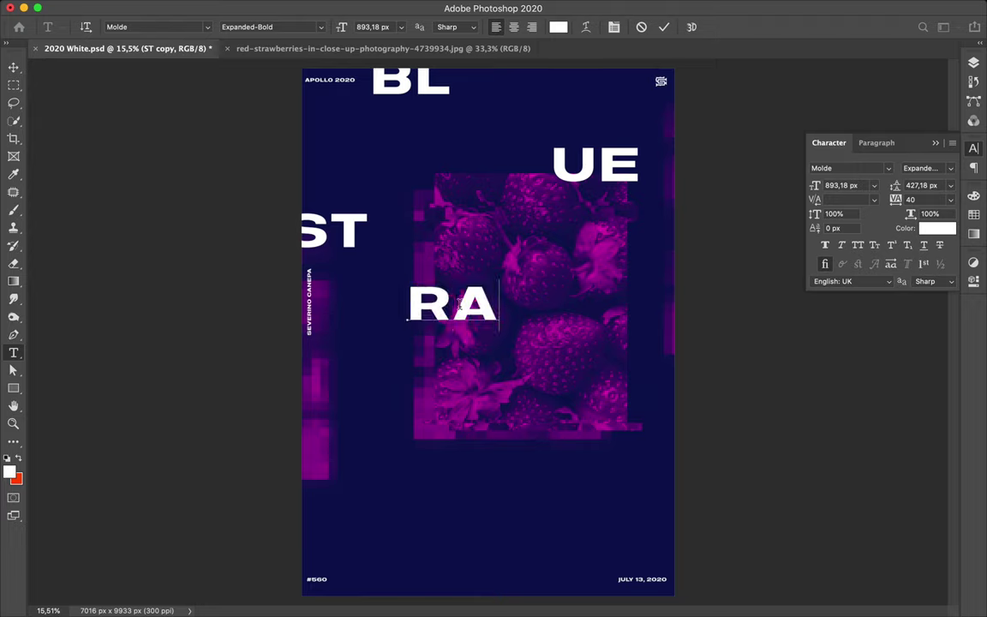
{"action": "left_click_drag", "start_coordinate": [467, 313], "coordinate": [621, 330]}
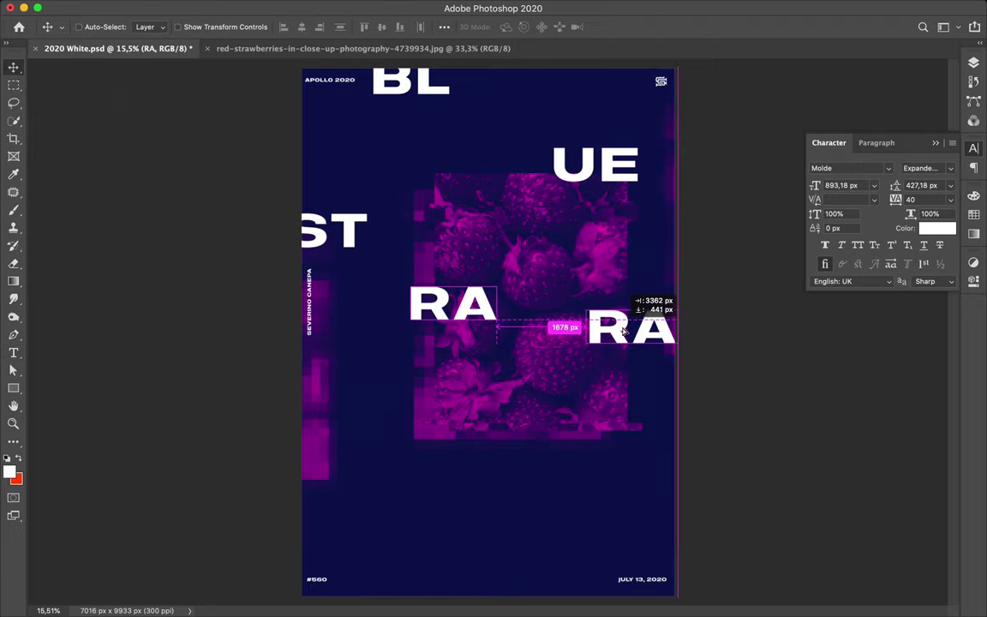
{"action": "double_click", "coordinate": [631, 328]}
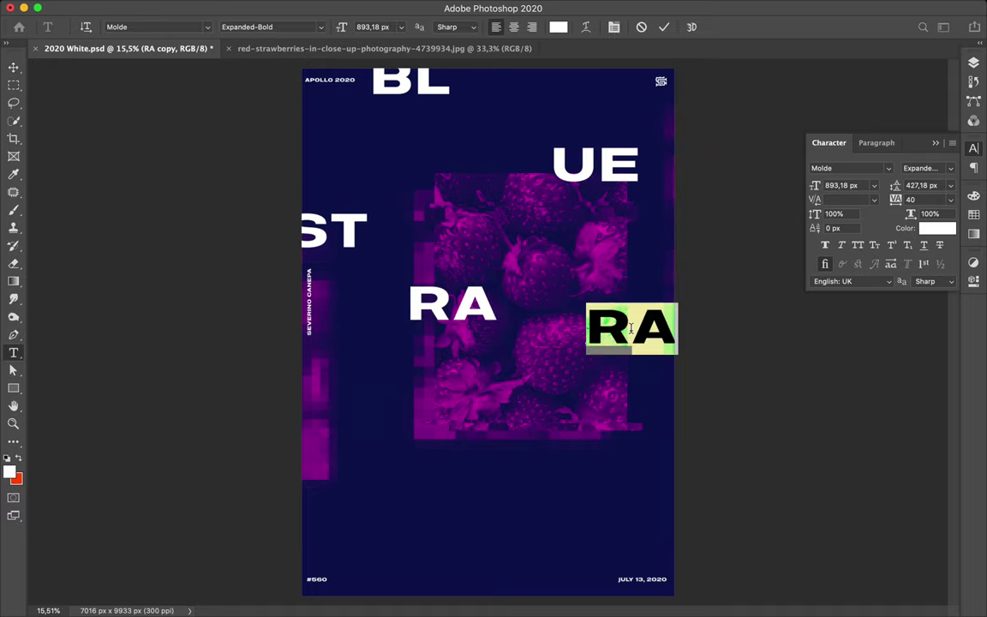
{"action": "type", "text": "WE"}
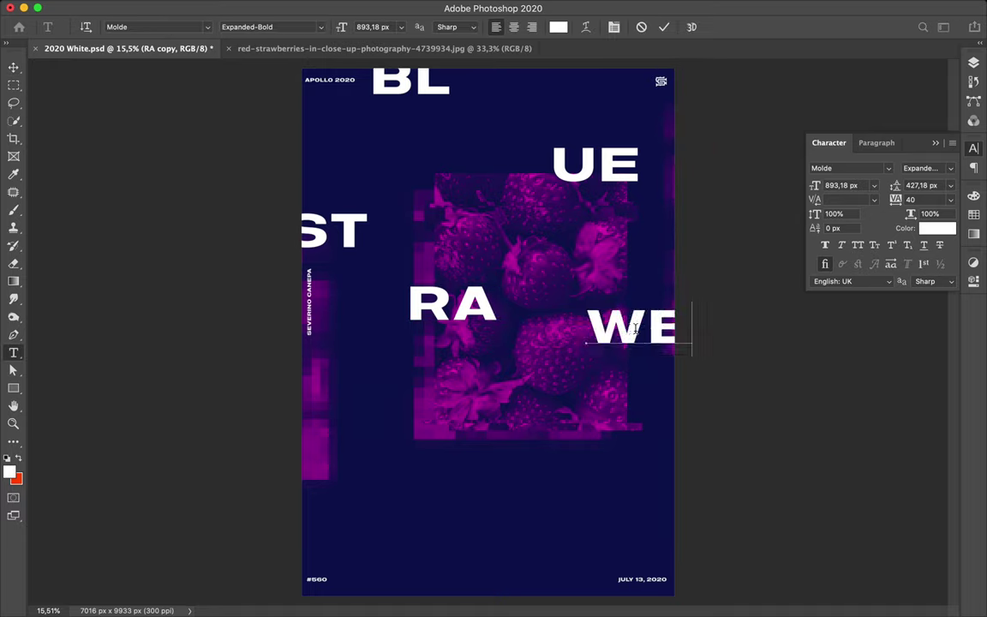
{"action": "key", "text": "ctrl+Return"}
{"action": "key", "text": "v"}
- Copy WB to the lower left and change it to ER
{"action": "mouse_move", "coordinate": [637, 334]}
{"action": "left_mouse_down"}
{"action": "mouse_move", "coordinate": [587, 381]}
{"action": "mouse_move", "coordinate": [390, 462]}
{"action": "left_mouse_up"}
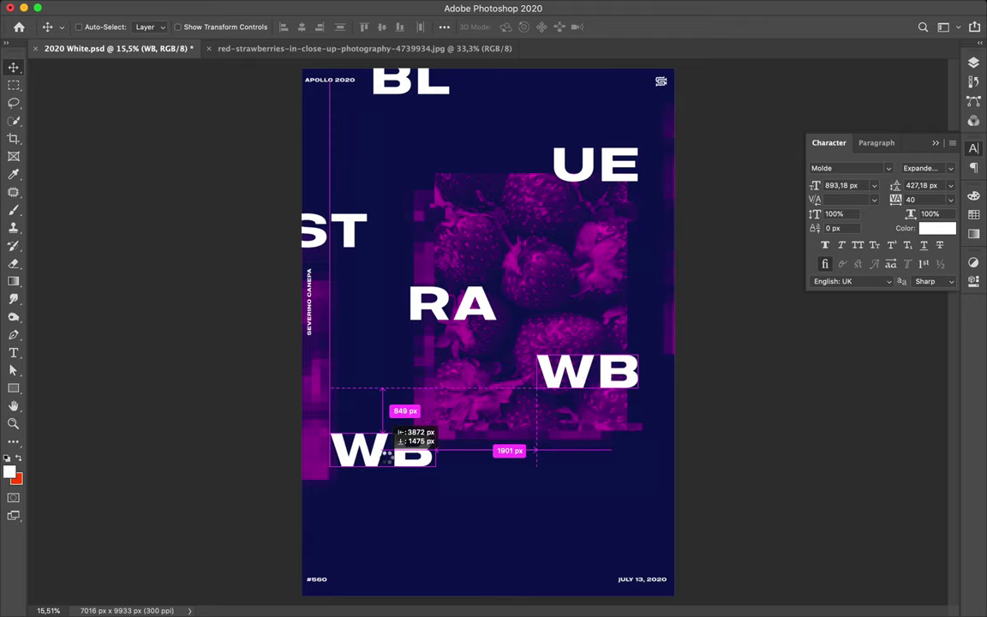
{"action": "double_click", "coordinate": [386, 454]}
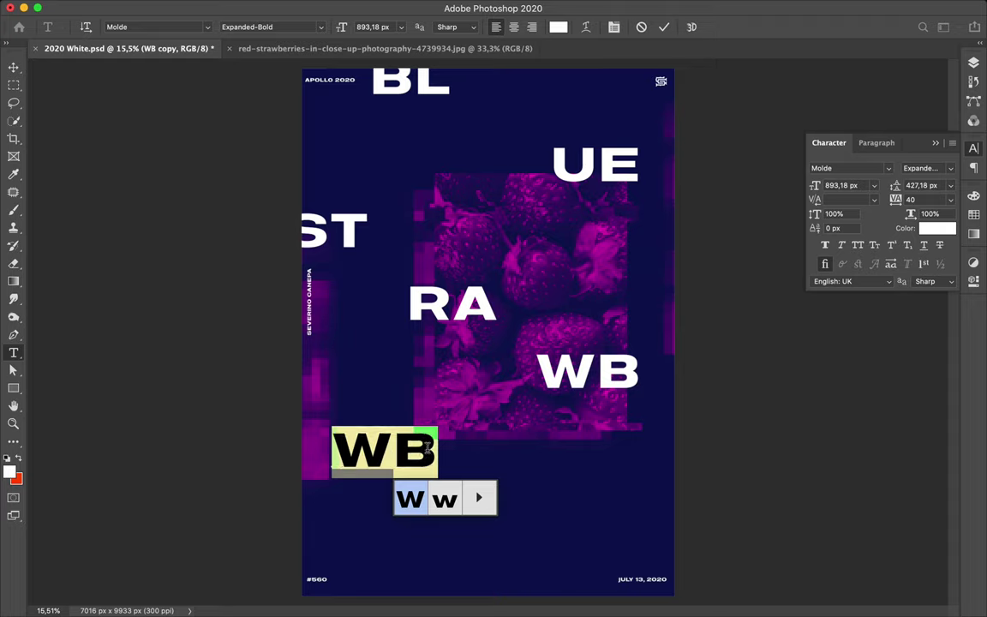
{"action": "key", "text": "Left"}
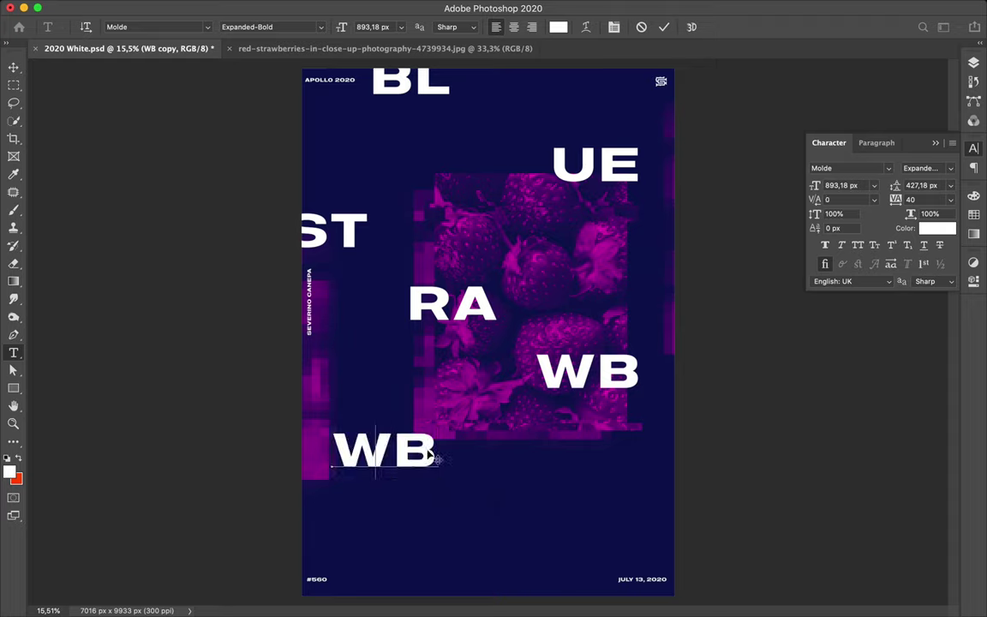
{"action": "key", "text": "ctrl+a"}
{"action": "type", "text": "ER"}
{"action": "left_click", "coordinate": [13, 67]}
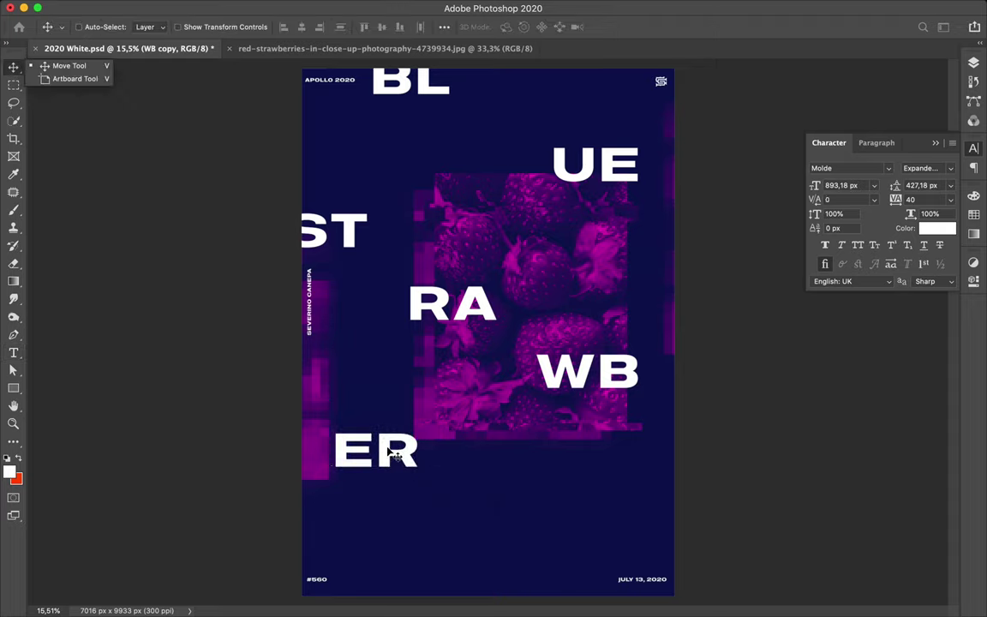
- Copy ER to the bottom edge and change it to RY with kerning 0
{"action": "mouse_move", "coordinate": [389, 452]}
{"action": "left_mouse_down"}
{"action": "mouse_move", "coordinate": [551, 581]}
{"action": "mouse_move", "coordinate": [539, 583]}
{"action": "left_mouse_up"}
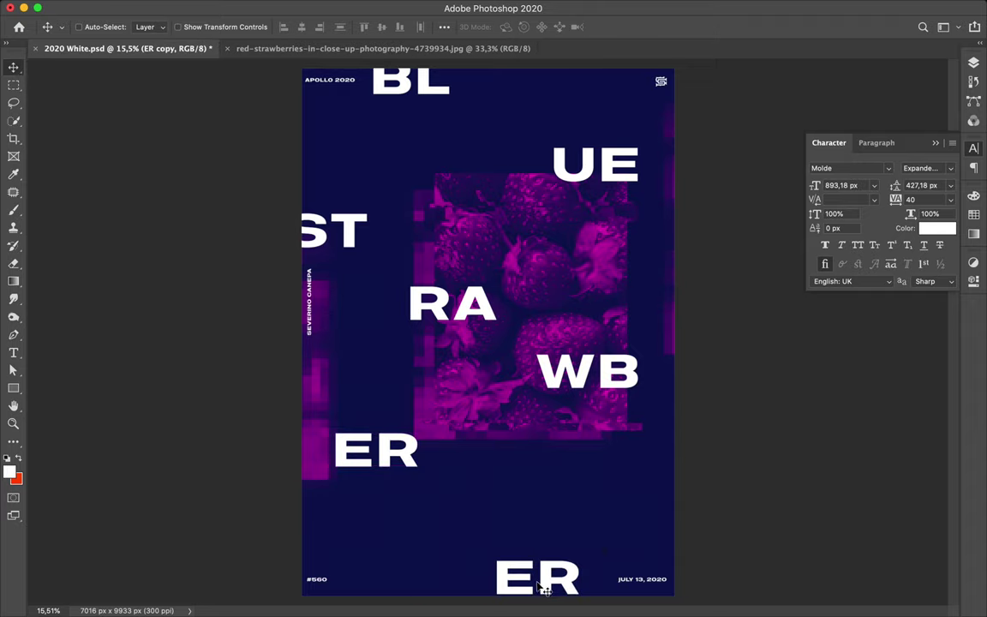
{"action": "double_click", "coordinate": [532, 581]}
{"action": "key", "text": "shift+Left"}
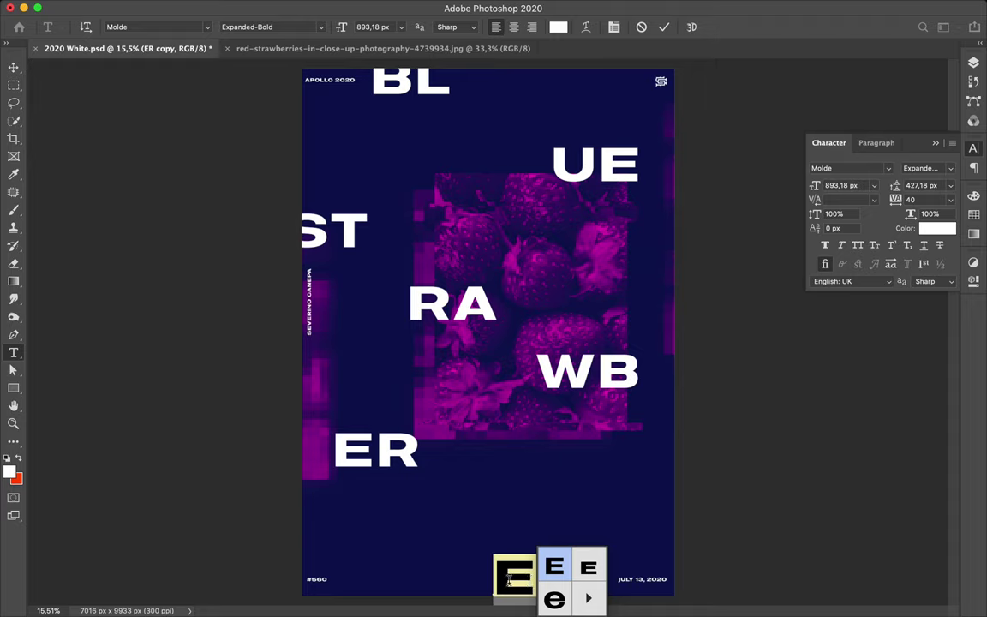
{"action": "left_click", "coordinate": [576, 570]}
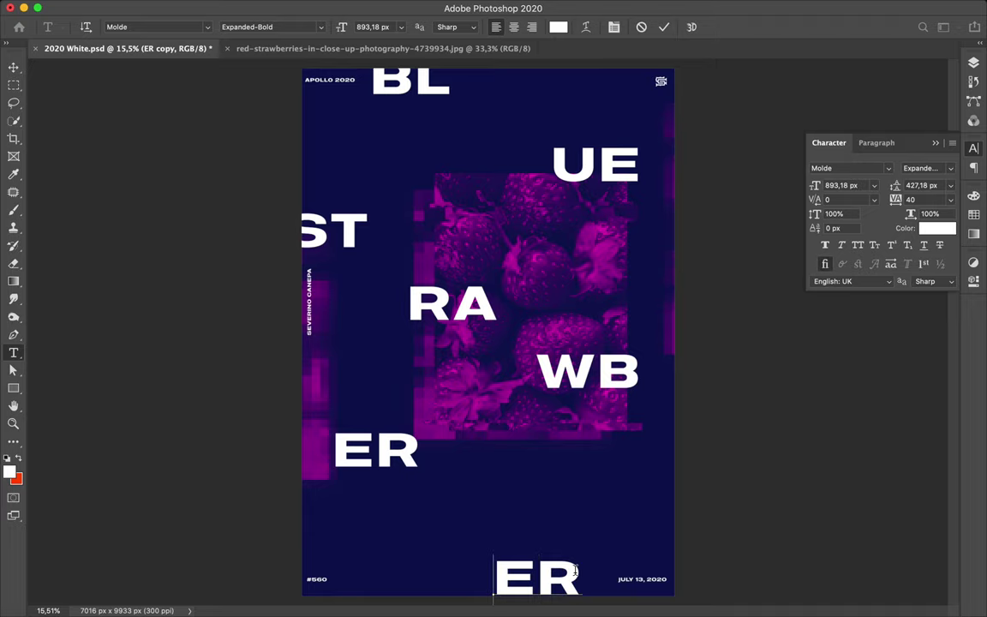
{"action": "type", "text": "RY"}
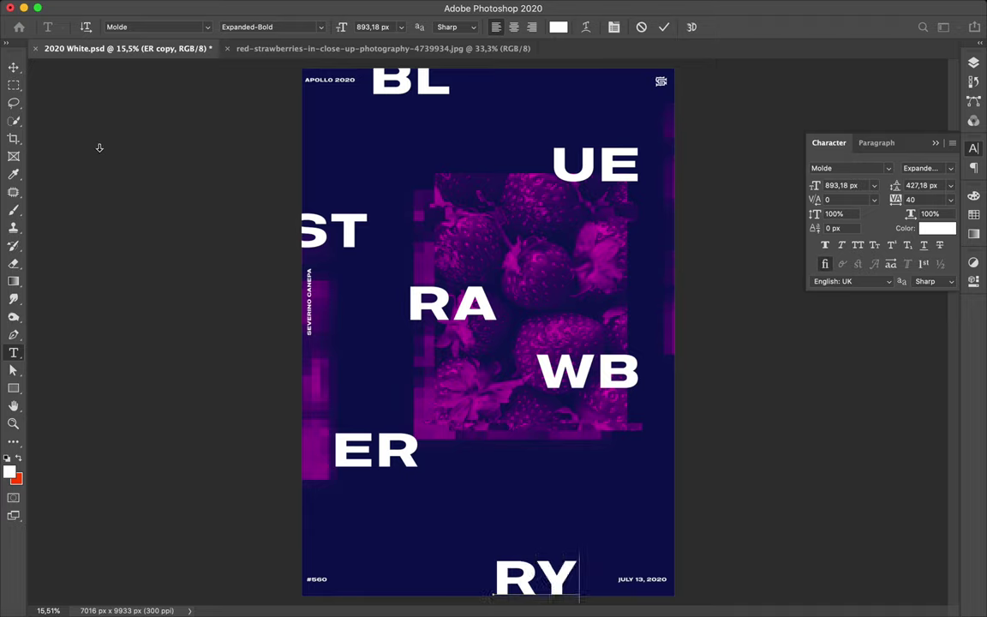
{"action": "key", "text": "ctrl+Return"}
{"action": "key", "text": "v"}
{"action": "left_click_drag", "start_coordinate": [528, 575], "coordinate": [532, 580]}
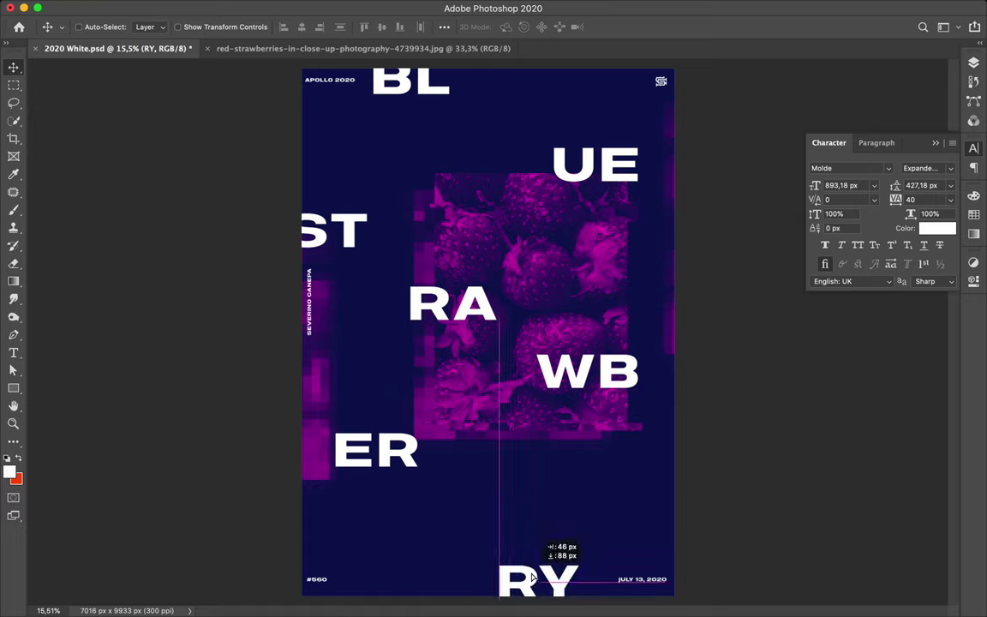
- Save the poster file
{"action": "key", "text": "ctrl+s"}
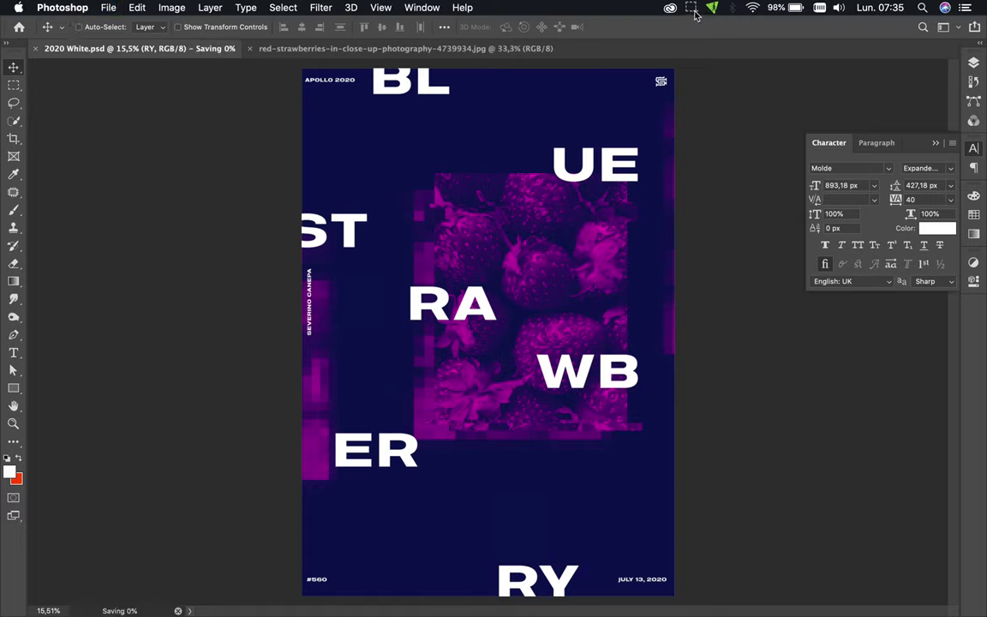
{"action": "left_click", "coordinate": [691, 9]}
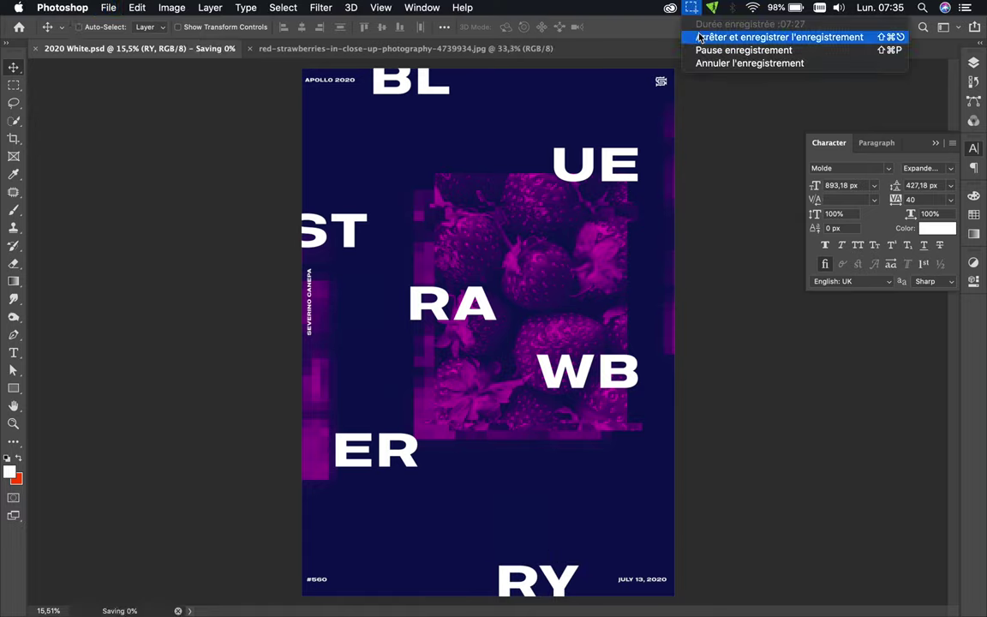
{"action": "left_click", "coordinate": [771, 34]}
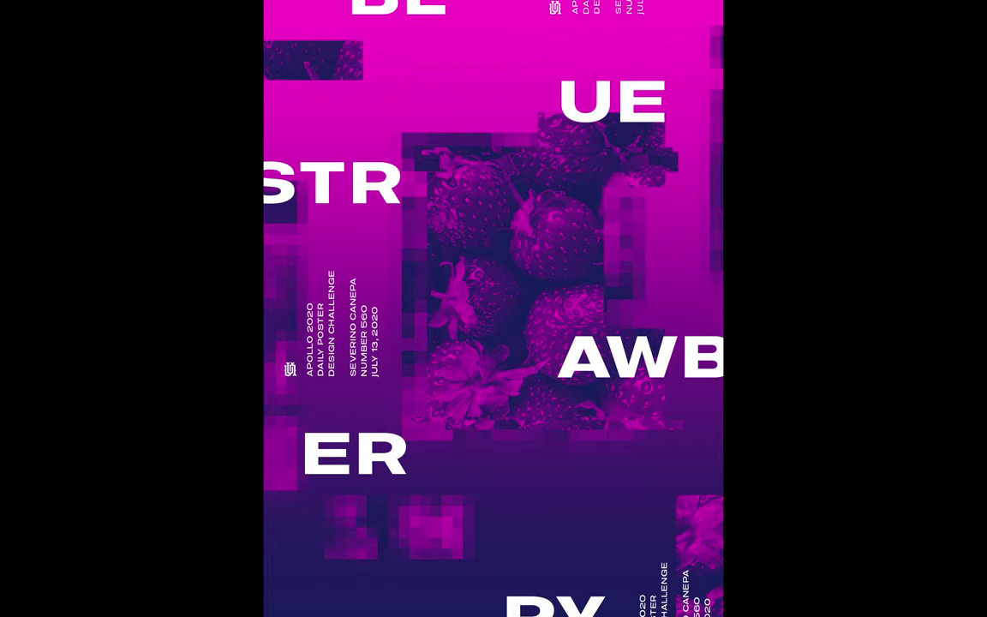